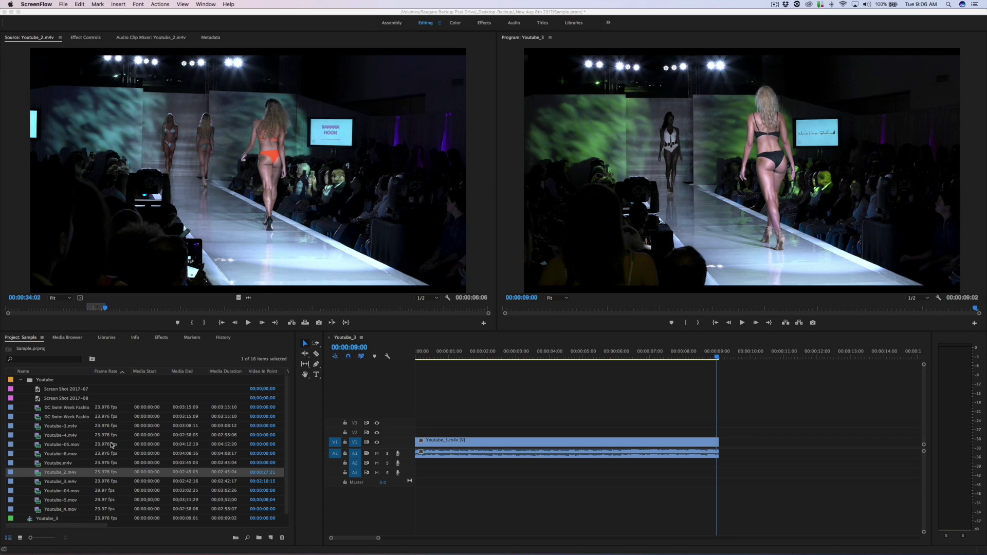
- Open Youtube_3.m4v in the source monitor and scrub it to 00:02:13:19
double_click(38, 484)
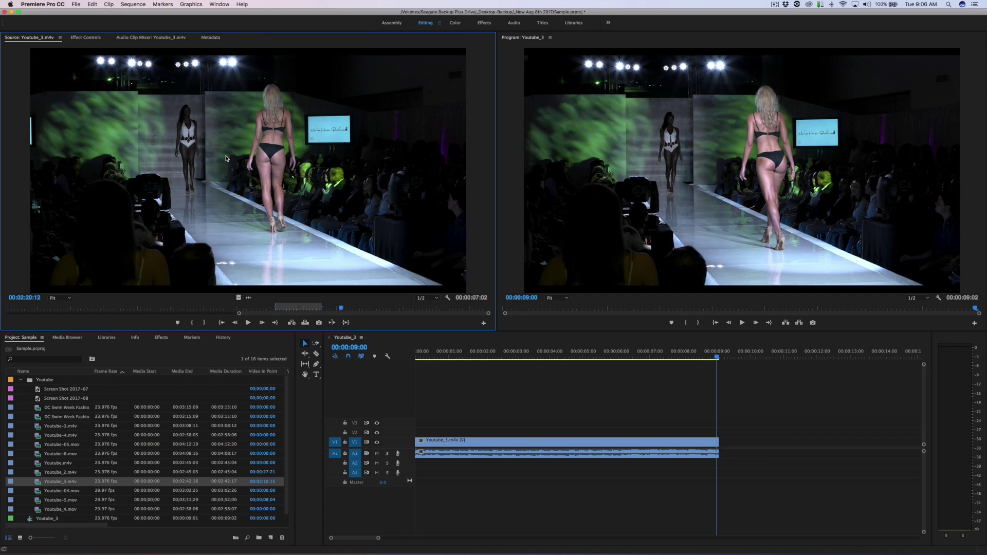
click(334, 309)
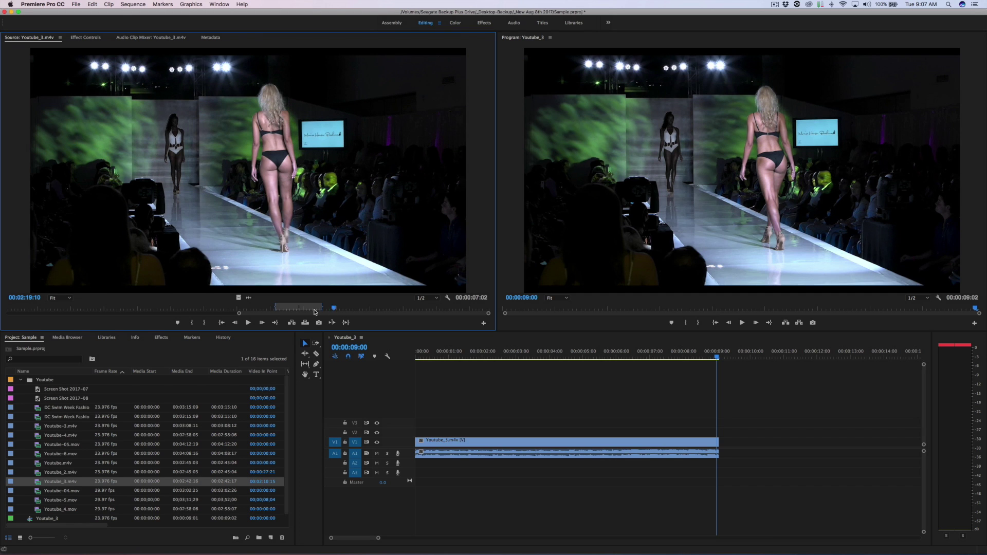
click(342, 310)
drag(342, 309, 296, 309)
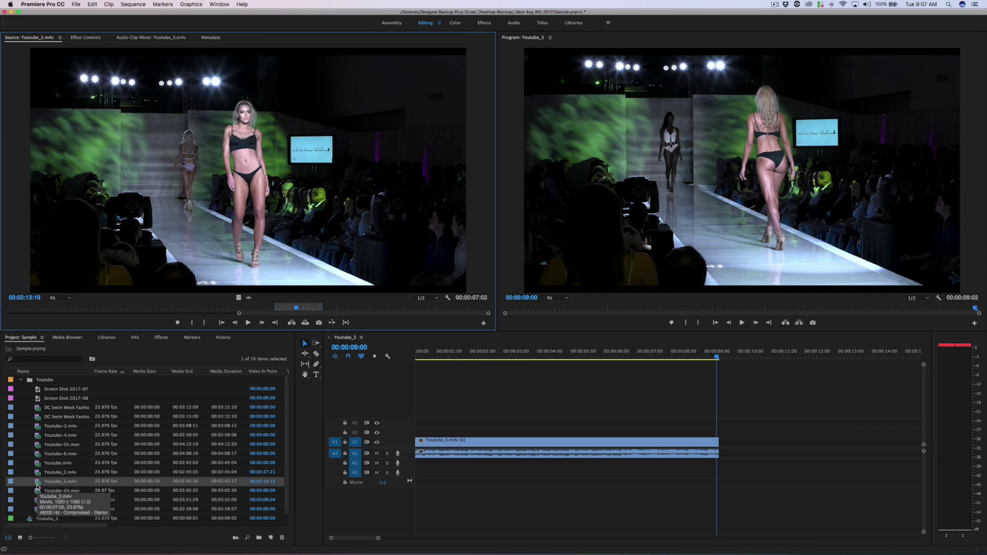
- Load Youtube_2.m4v, then Youtube.m4v, into the source monitor
drag(47, 472, 200, 232)
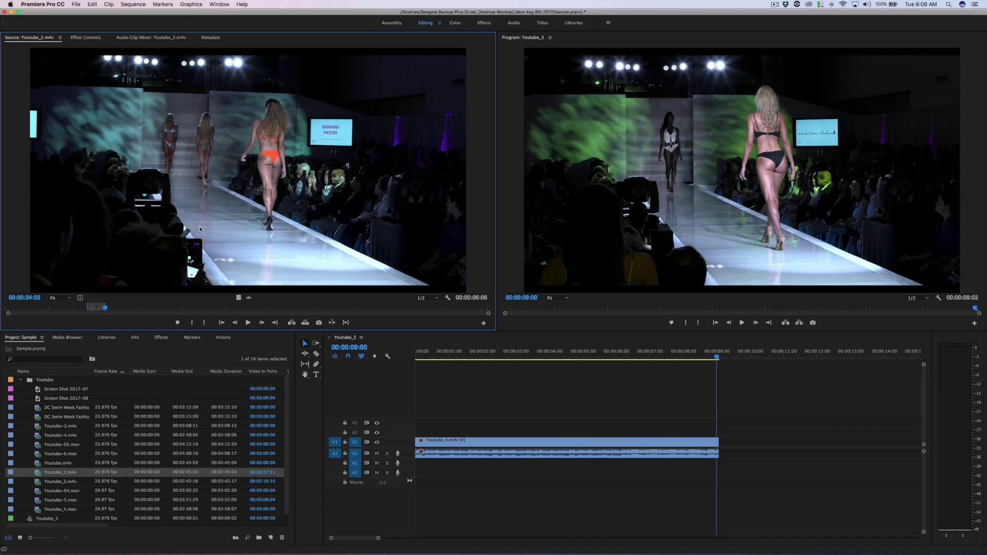
click(44, 464)
drag(43, 465, 130, 193)
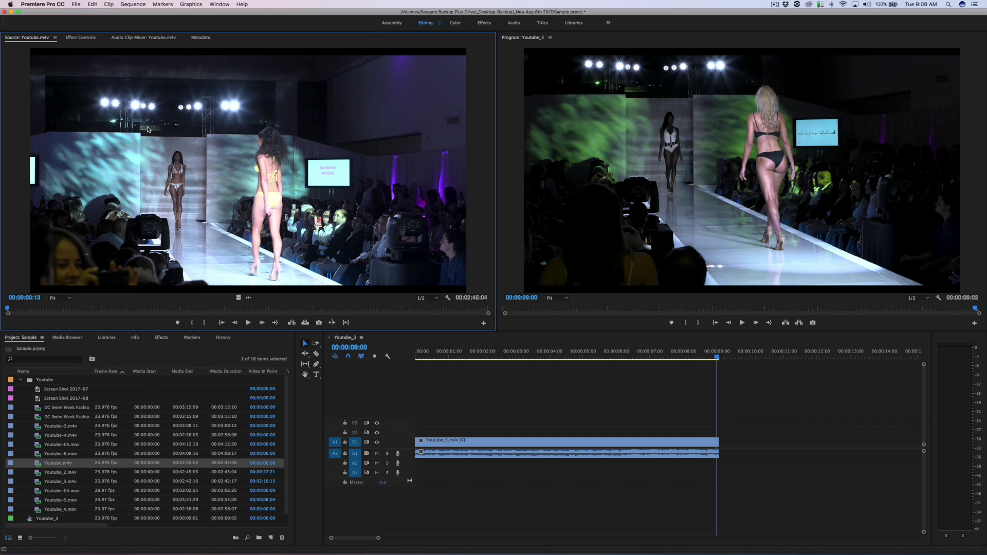
click(55, 38)
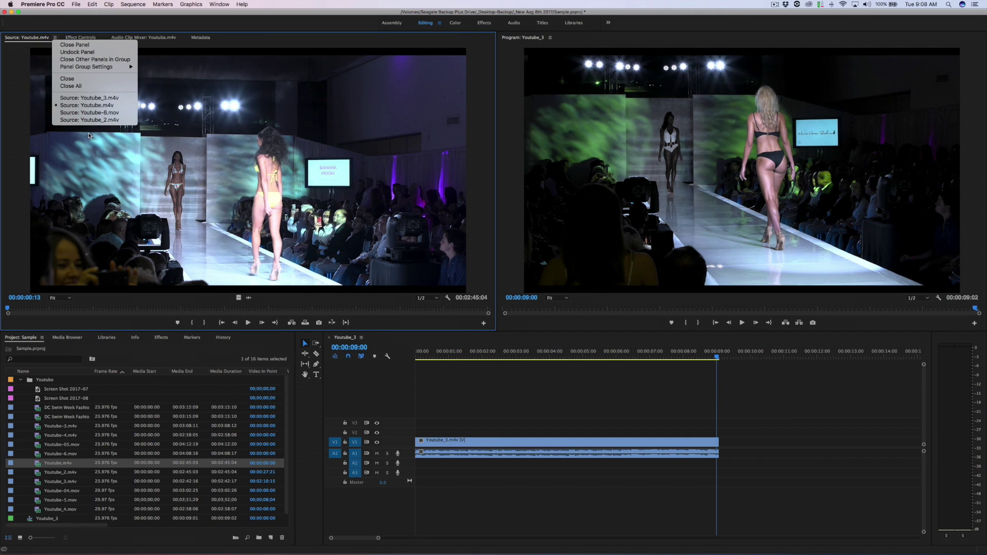
- Load Youtube_4.mov into the source monitor, then switch it to Youtube_3.m4v
double_click(60, 510)
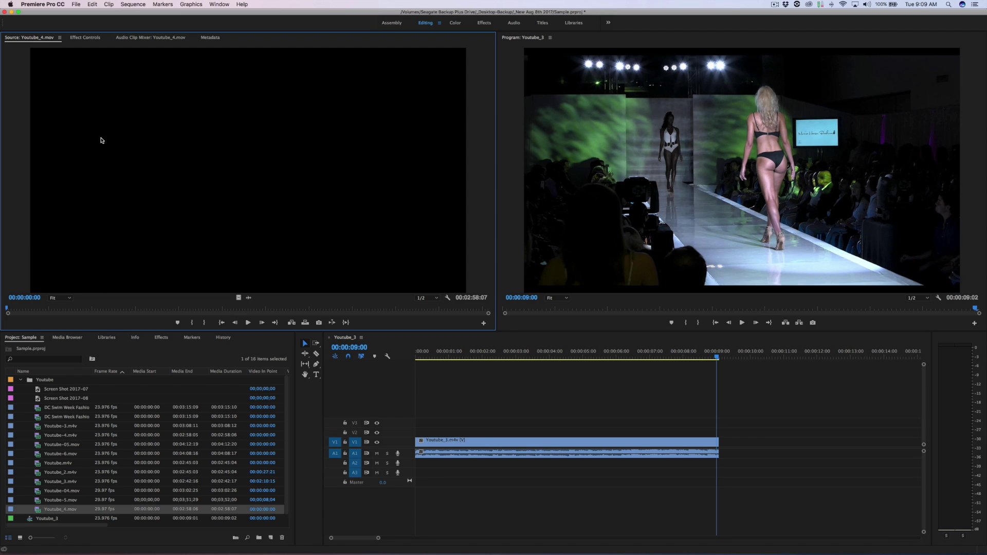
click(60, 38)
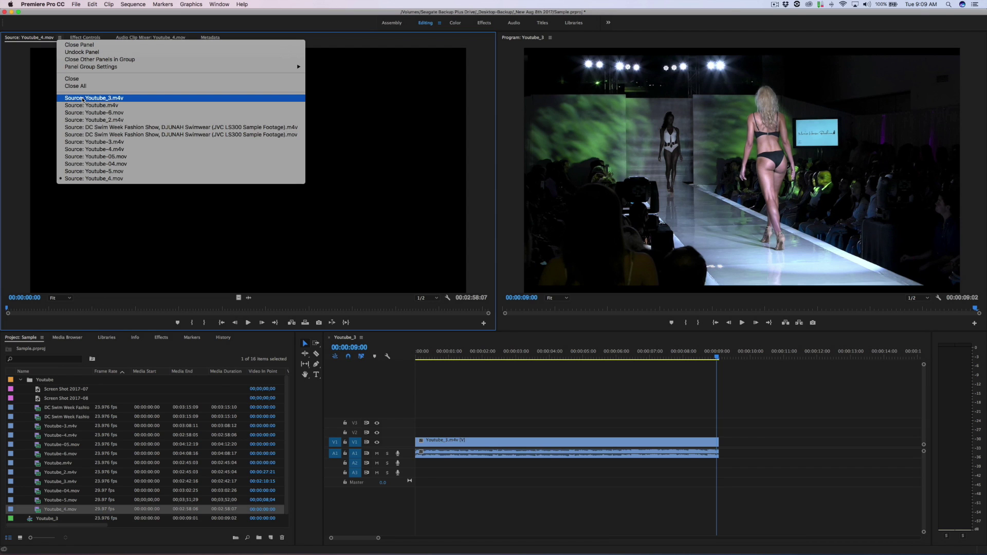
click(83, 98)
- Switch the source to Youtube-4.m4v, then Youtube-04.mov, and trim the sequence clip's head to 00:00:01:11
click(60, 37)
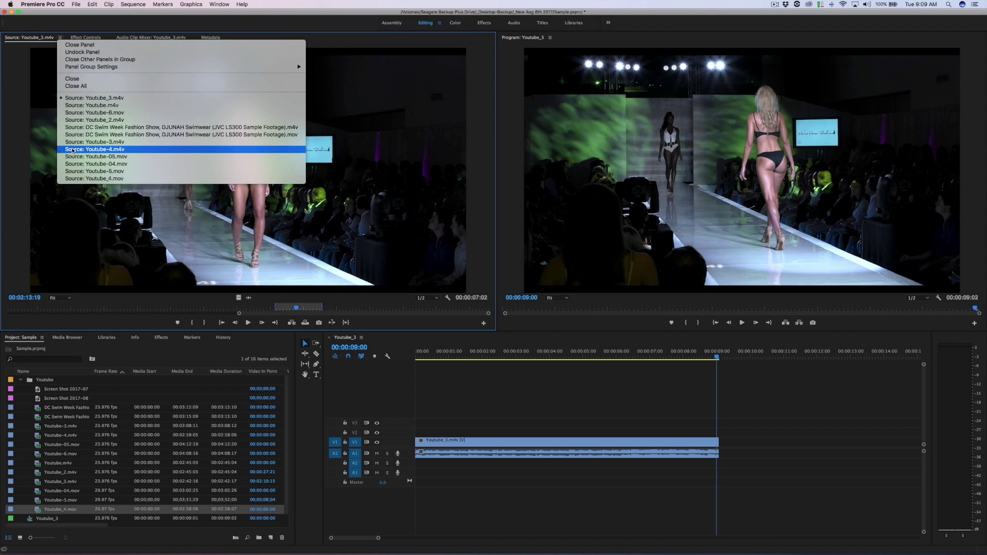
click(73, 151)
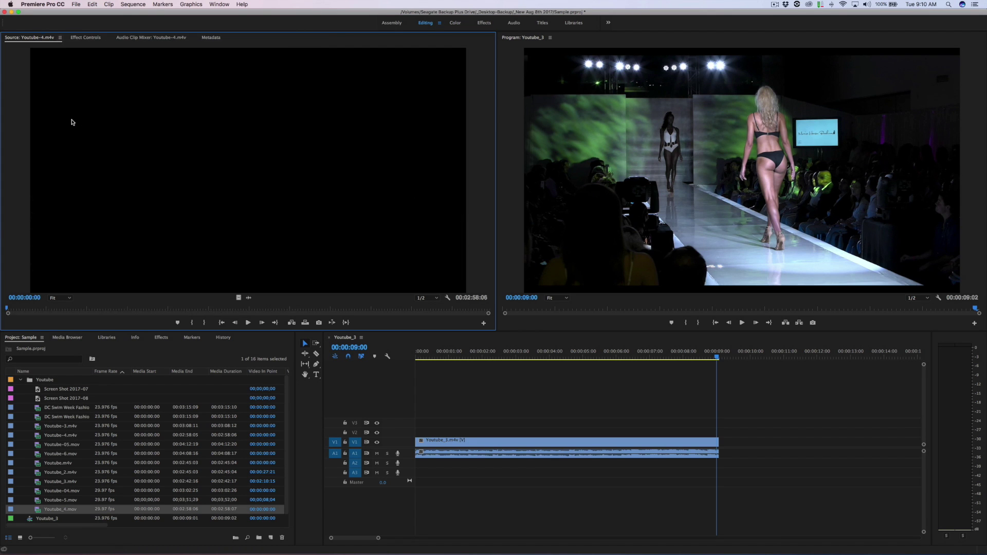
click(60, 38)
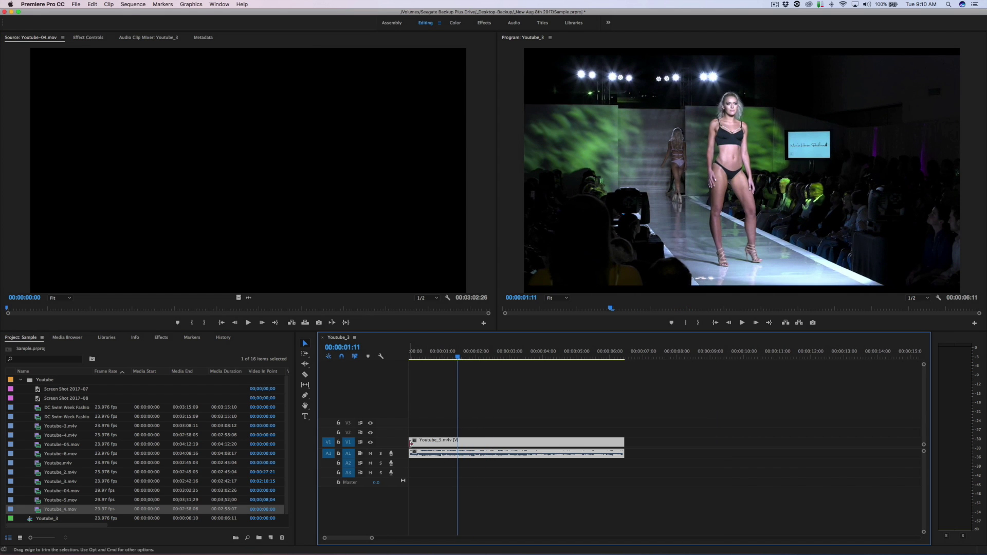
drag(410, 441, 458, 442)
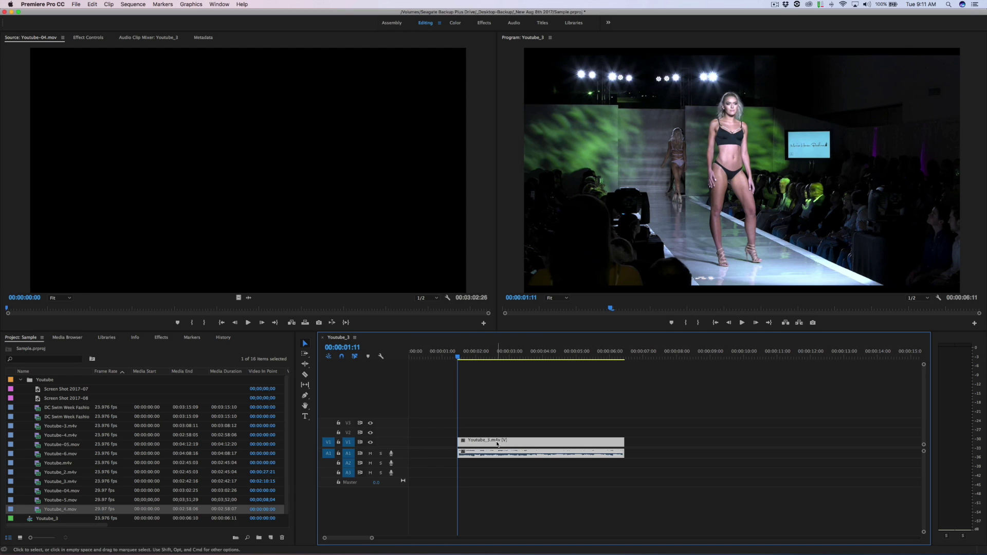
- Slide Youtube_3.m4v to the sequence start, split it at 00:00:02:07 and delete the tail
drag(524, 441, 473, 443)
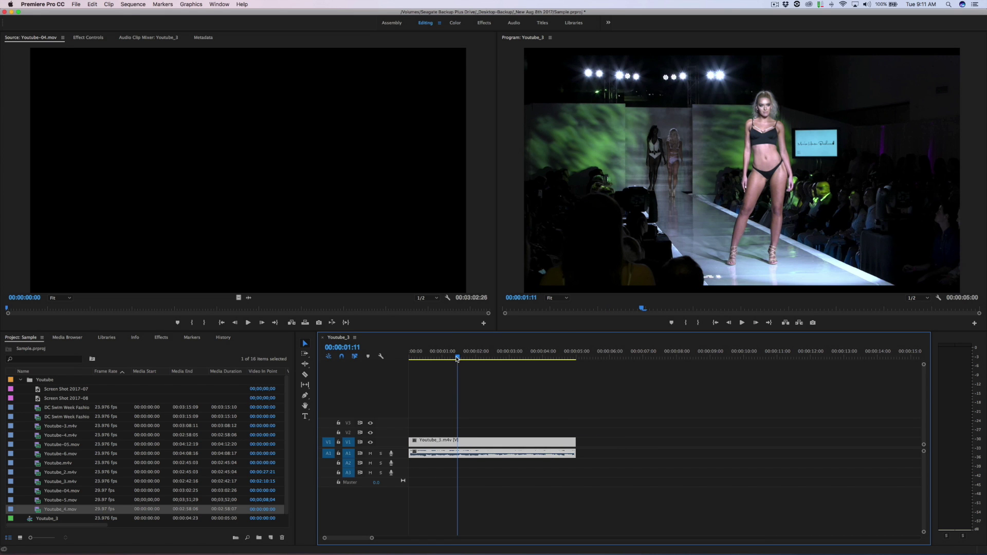
drag(458, 357, 487, 360)
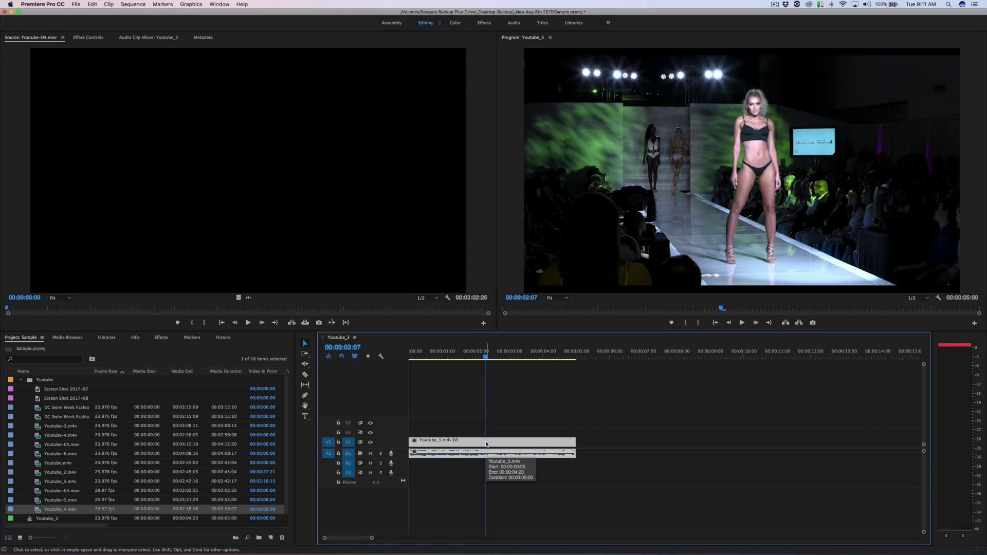
key(c)
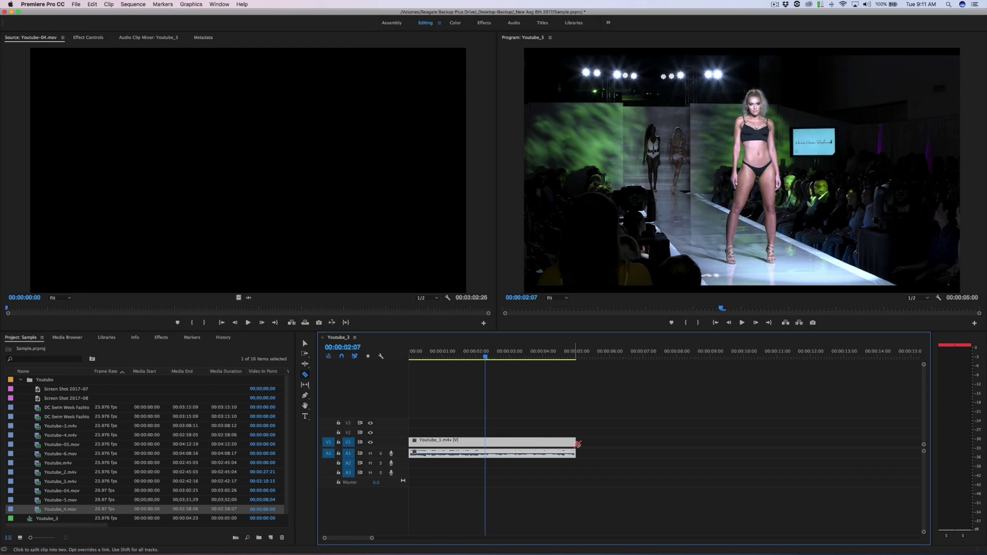
click(487, 442)
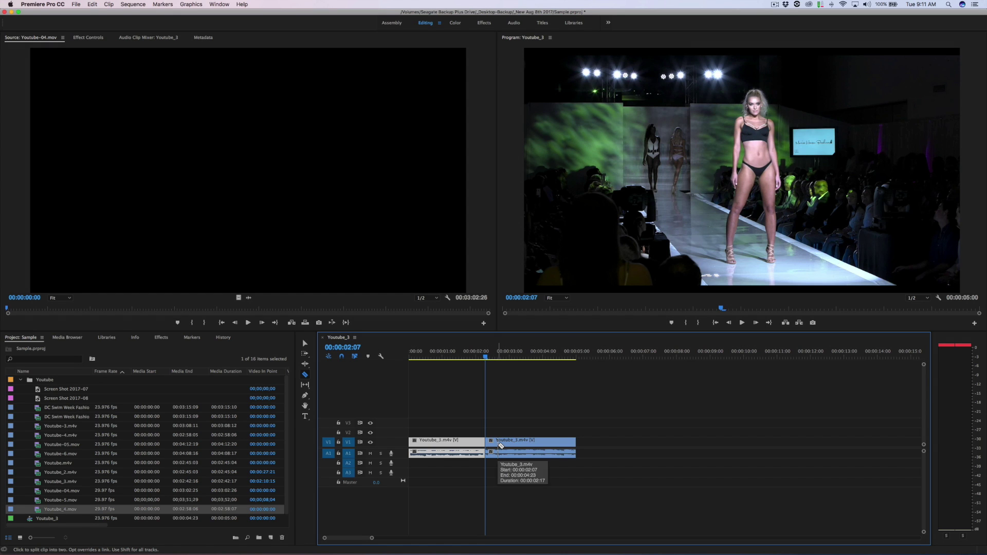
key(v)
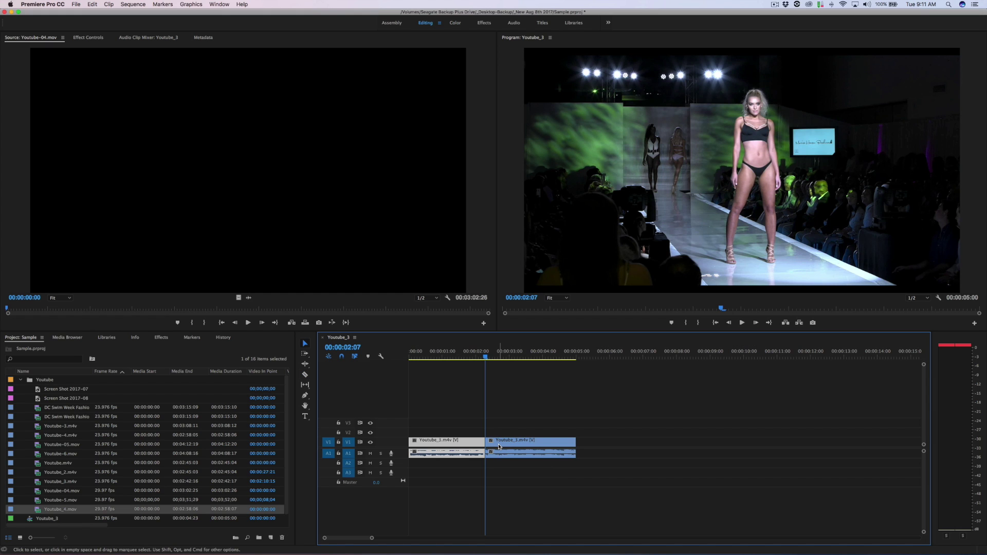
key(d)
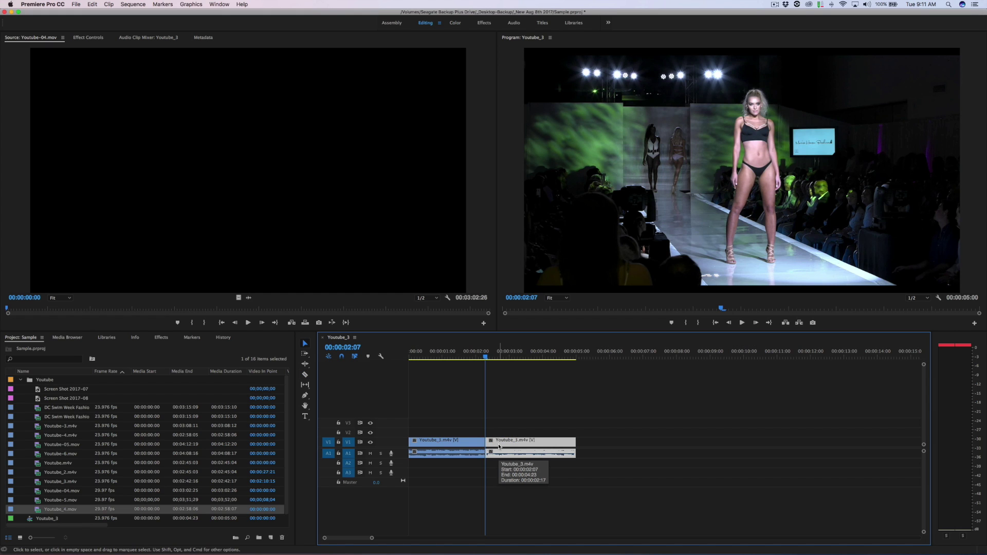
key(w)
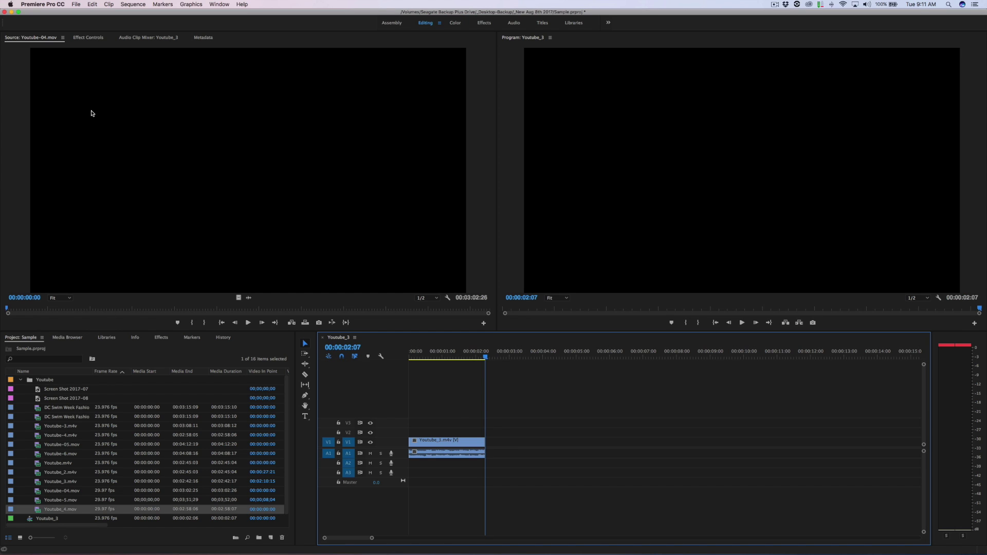
- Preview Youtube-6.mov in the source monitor, then switch the source to Youtube-3.m4v
click(62, 38)
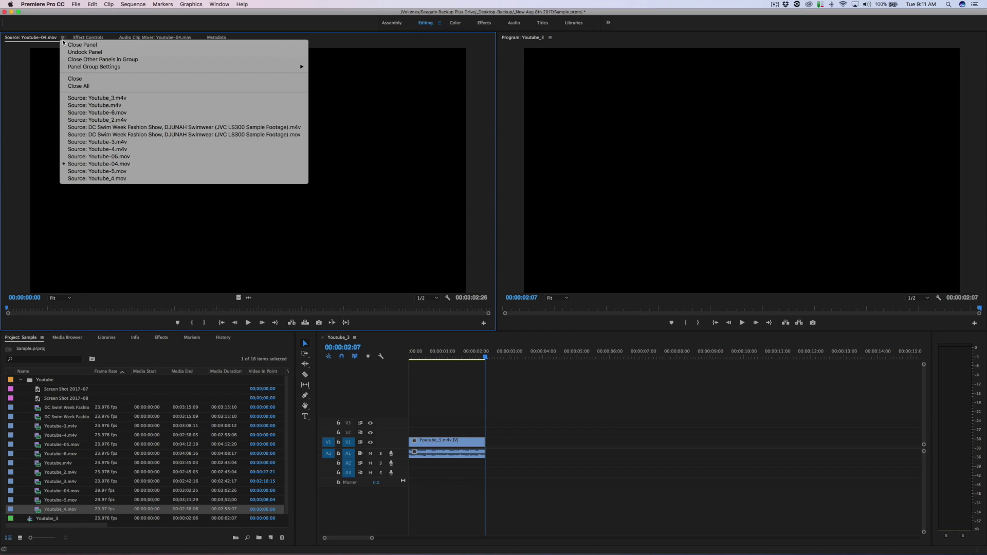
click(79, 113)
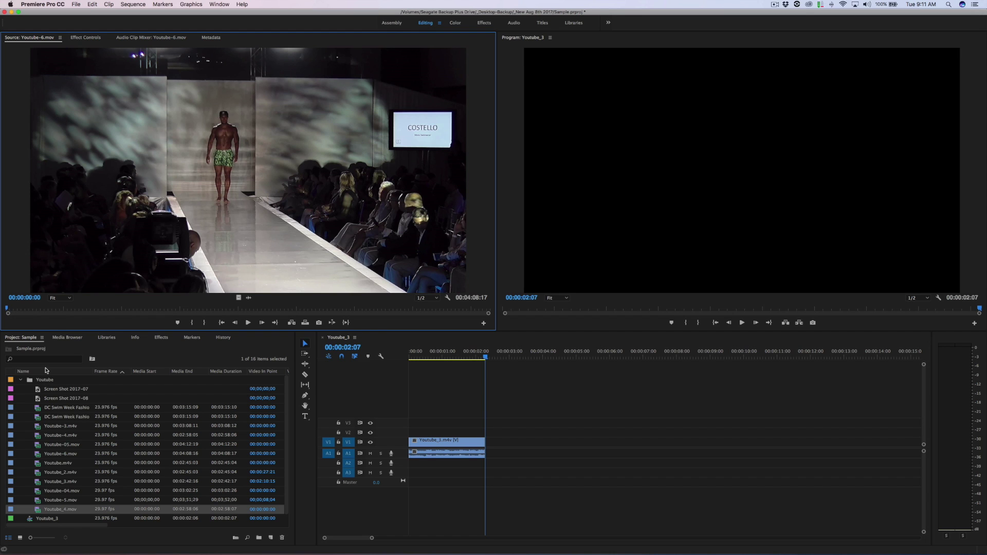
click(60, 38)
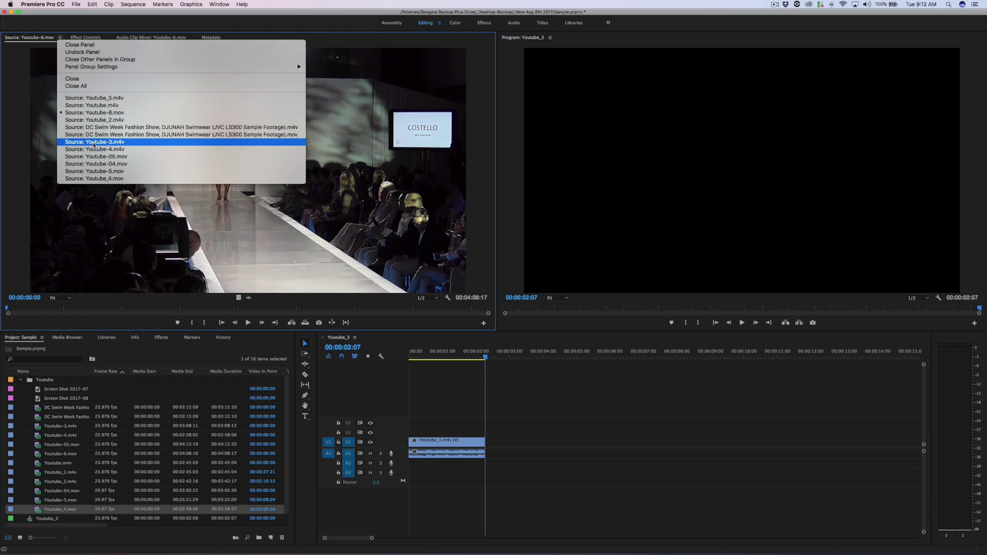
click(94, 143)
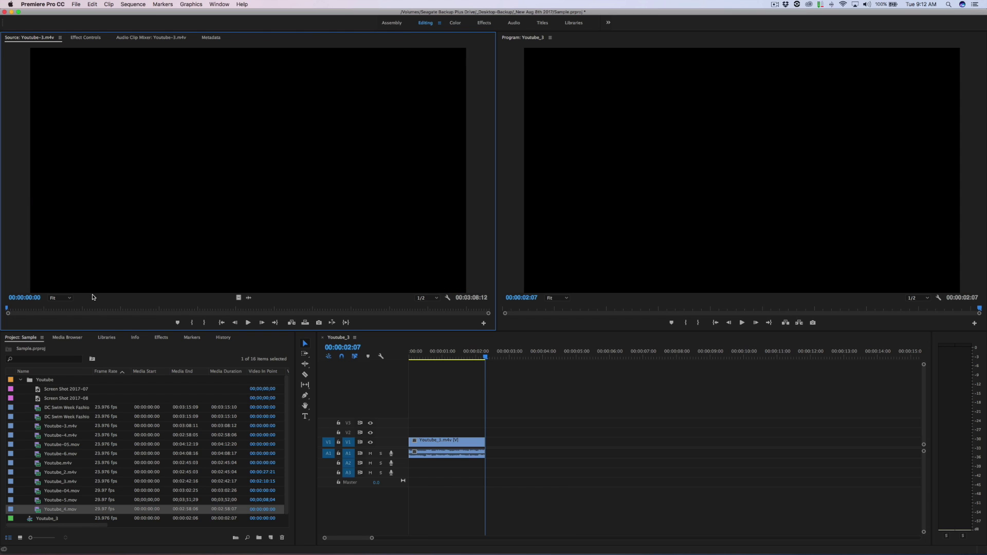
- Mark 00:01:17:19 to 00:01:27:02 in Youtube-3.m4v and insert it after the first clip
drag(106, 311, 206, 303)
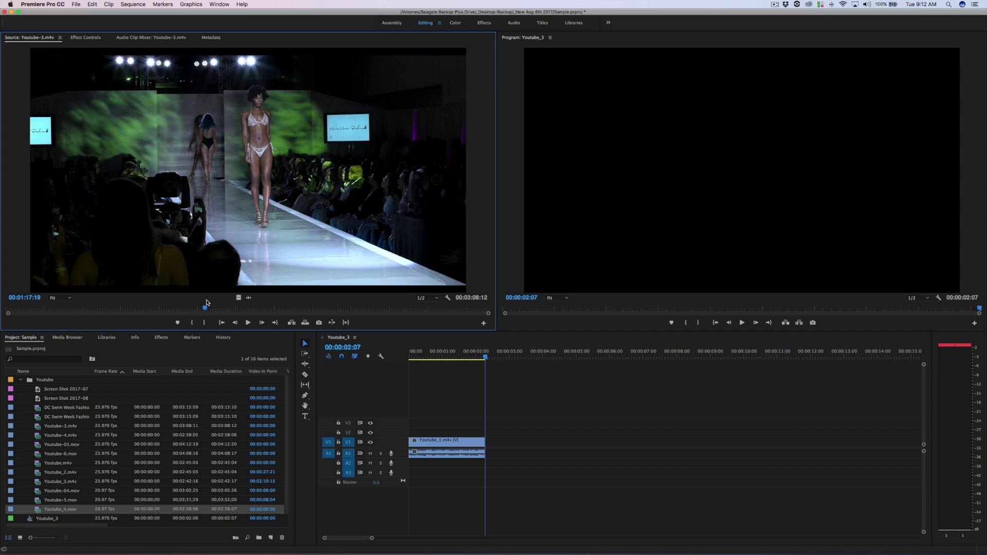
key(i)
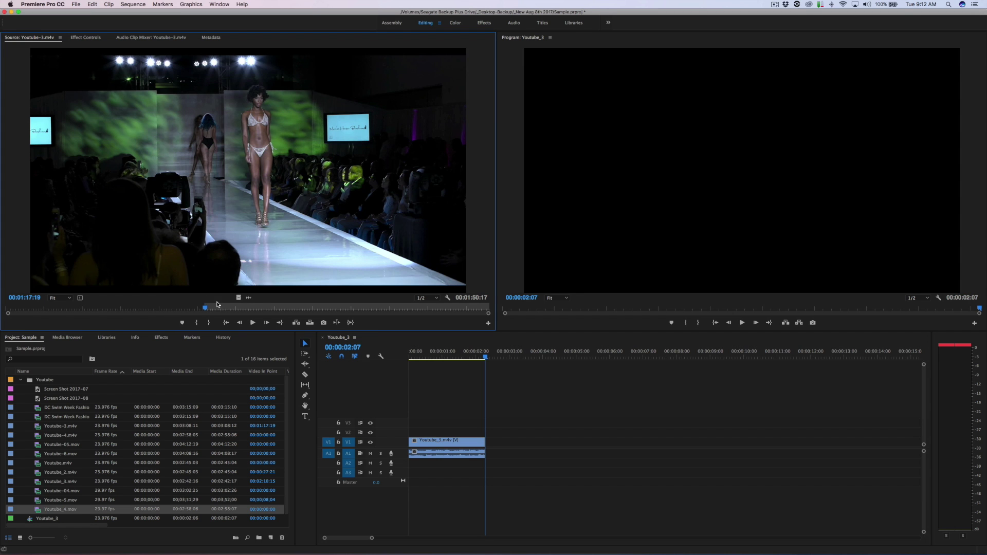
drag(209, 309, 229, 308)
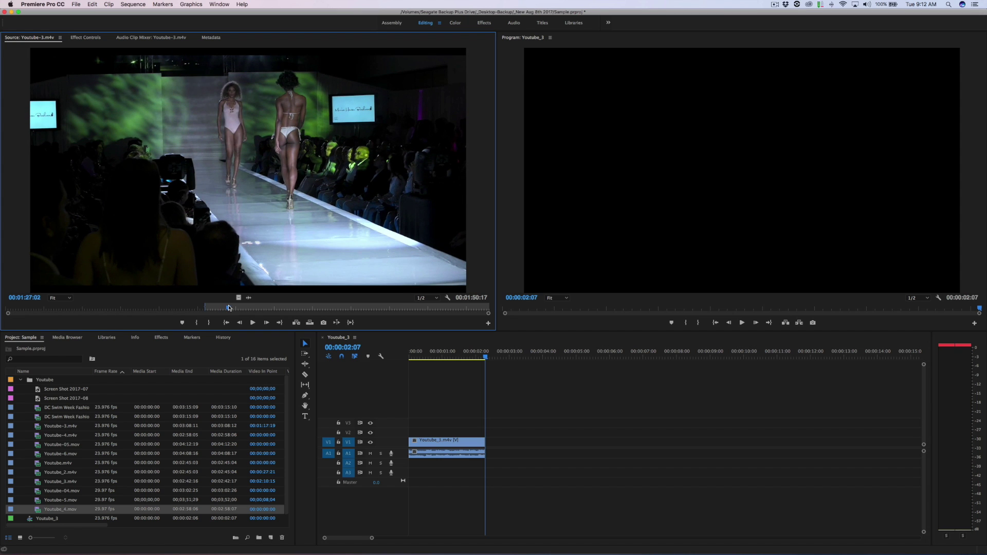
key(o)
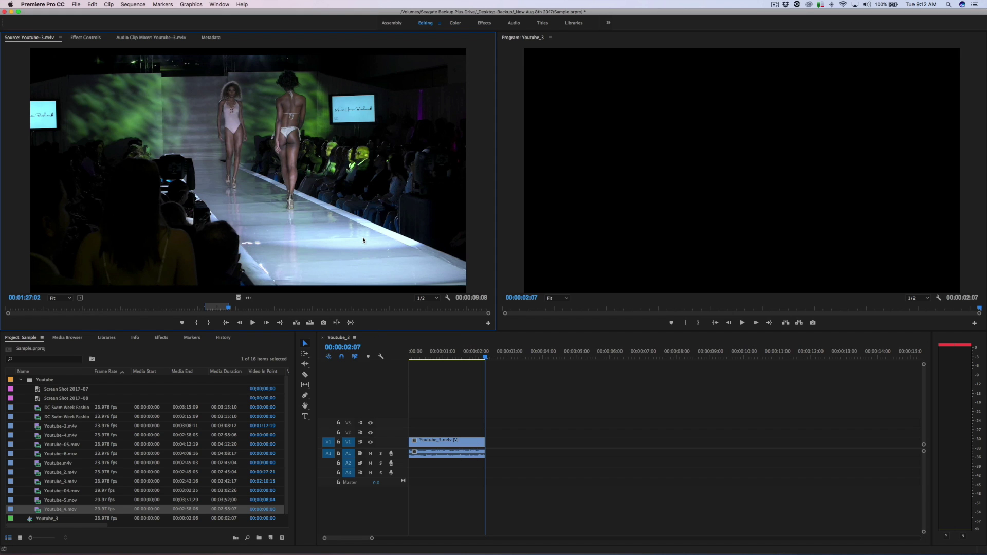
drag(530, 215, 742, 176)
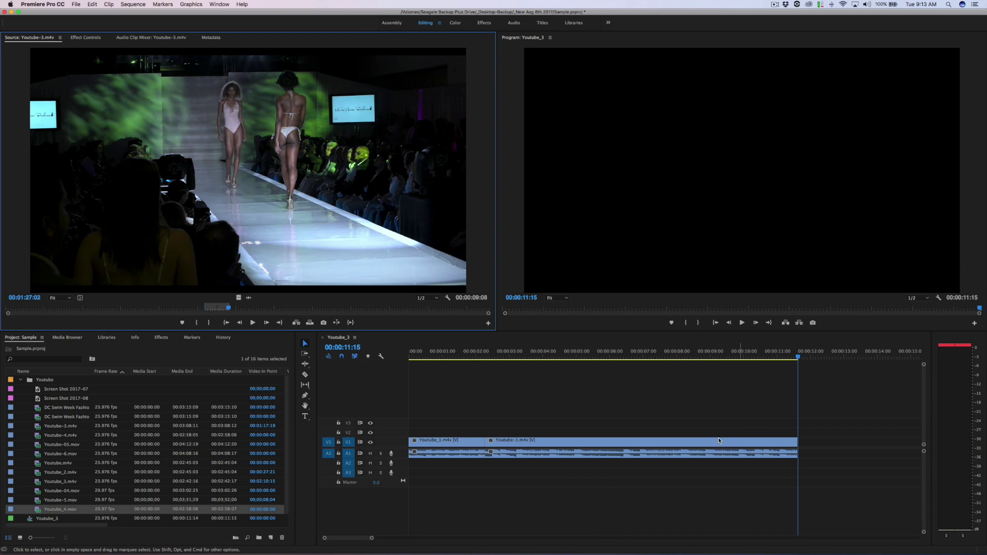
click(619, 431)
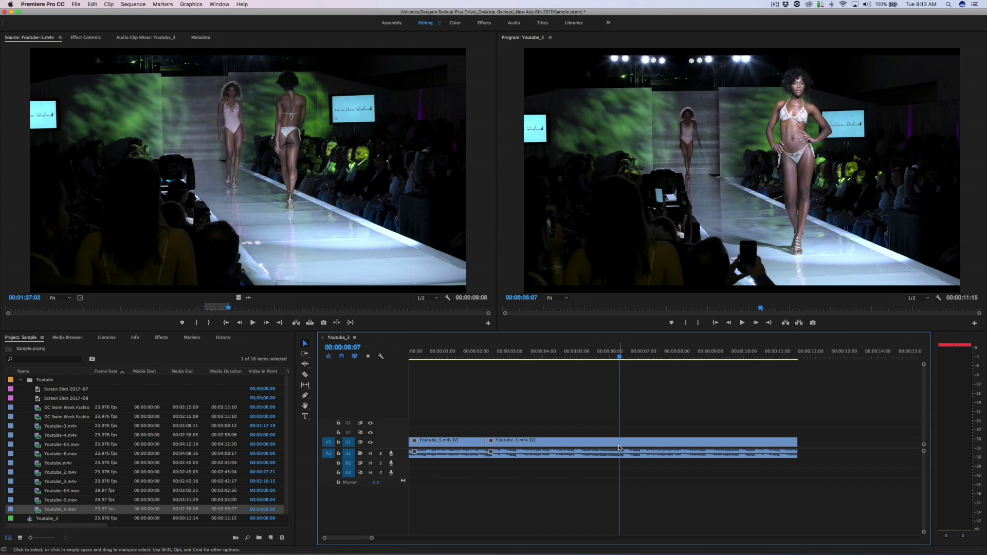
- Split Youtube-3.m4v at 00:00:06:07 and ripple delete the middle piece
key(c)
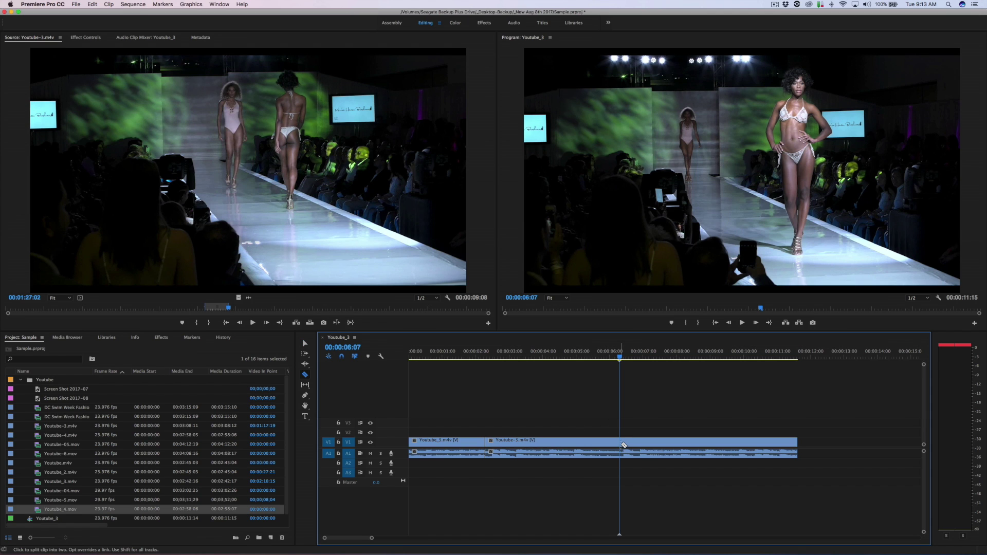
click(620, 446)
key(v)
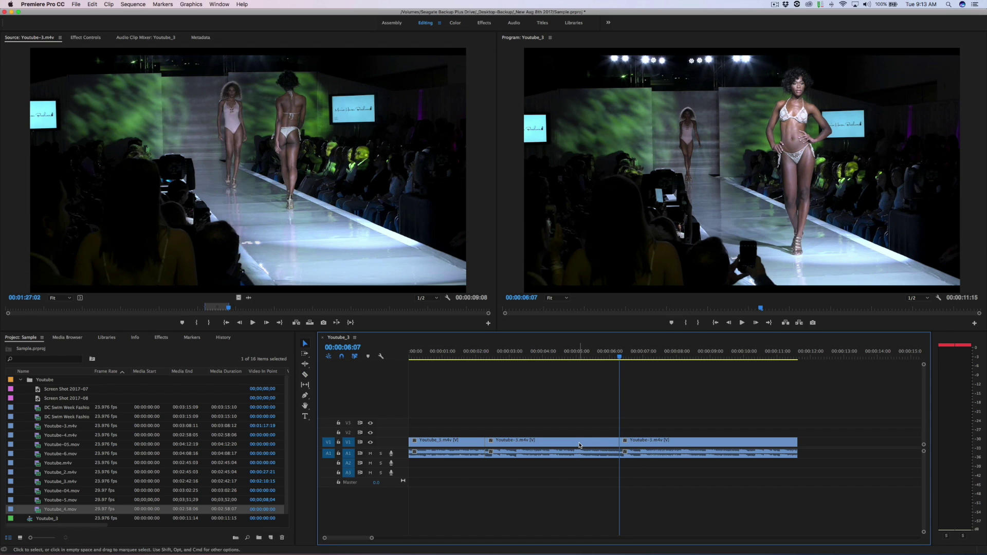
click(579, 445)
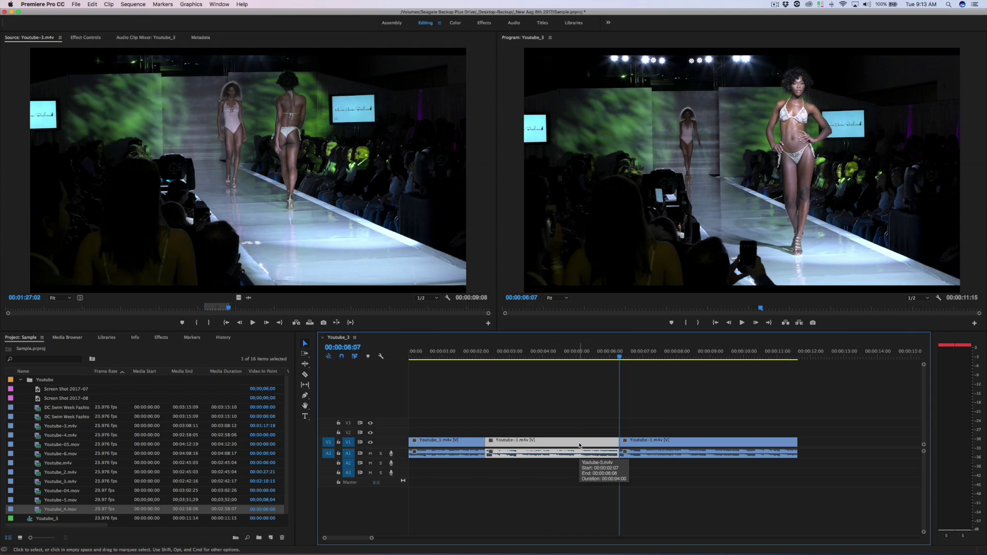
key(Delete)
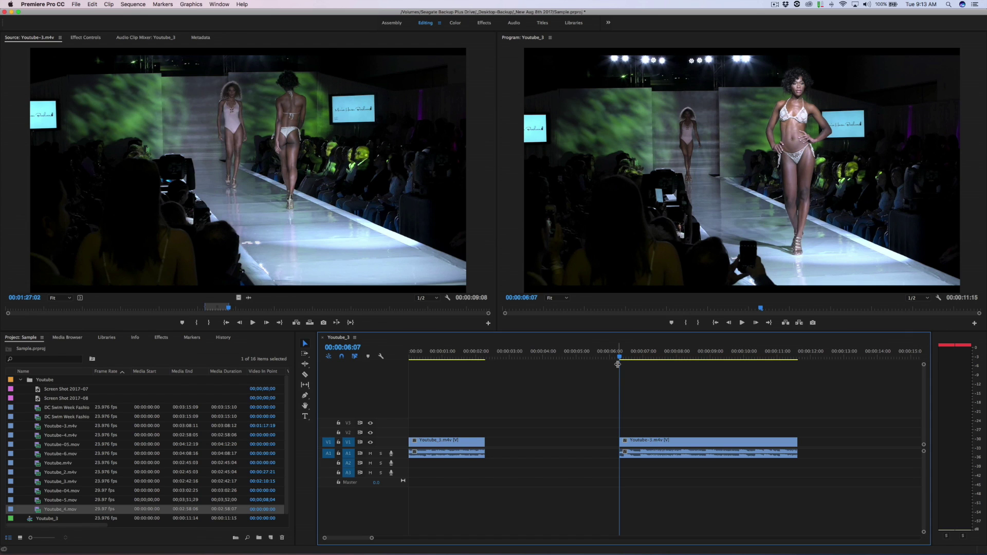
key(super+z)
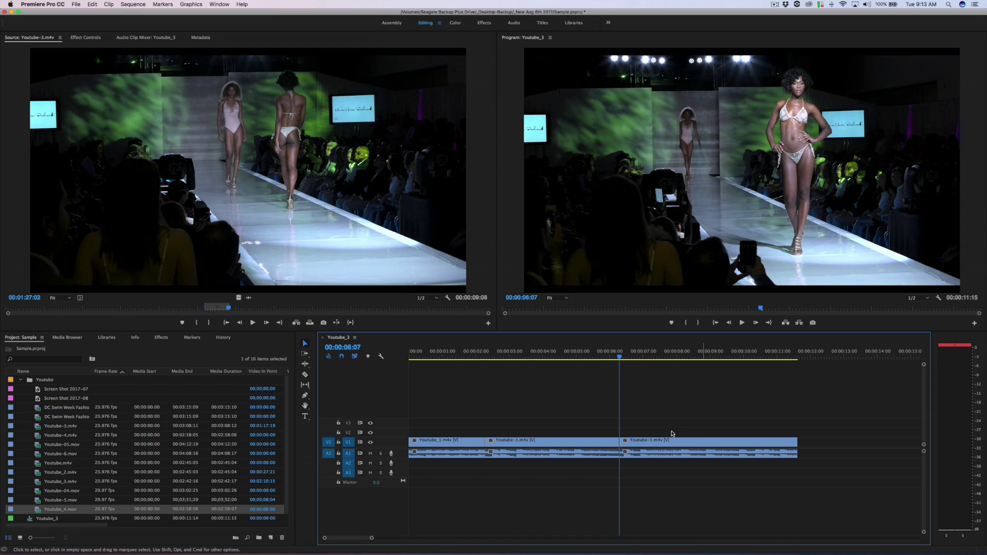
click(604, 444)
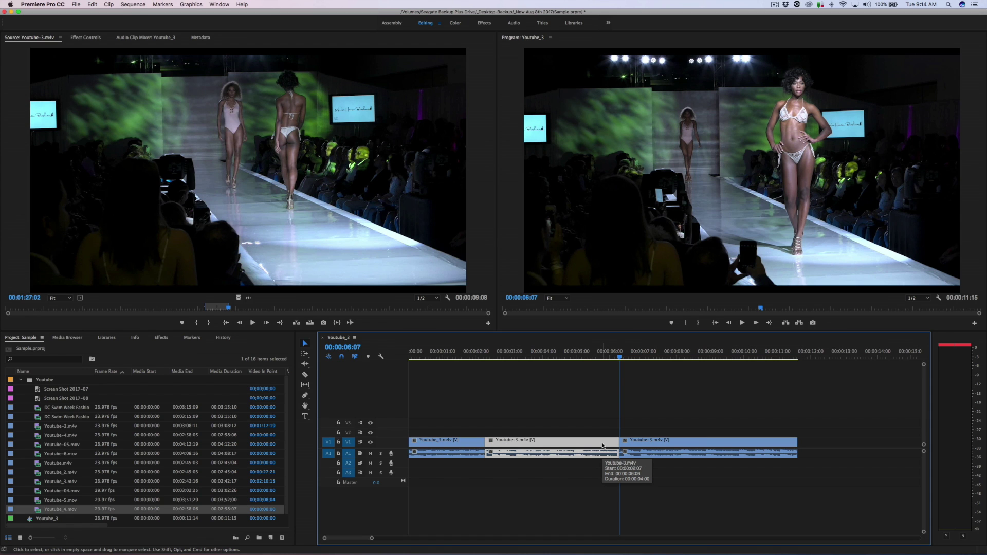
key(alt+BackSpace)
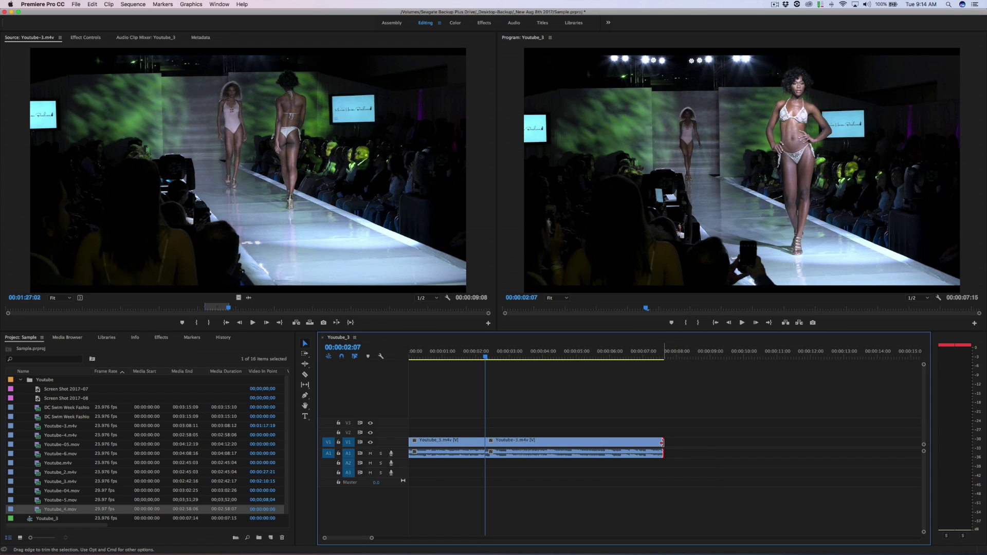
- Shorten the Youtube-3.m4v clip's end so the sequence runs 00:00:04:13, then return to the start
drag(662, 443, 559, 442)
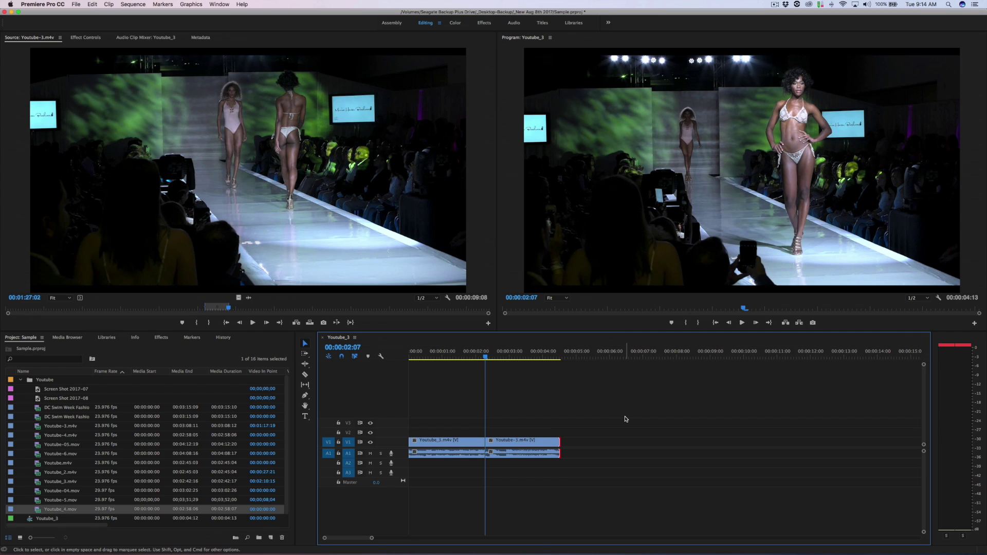
key(Home)
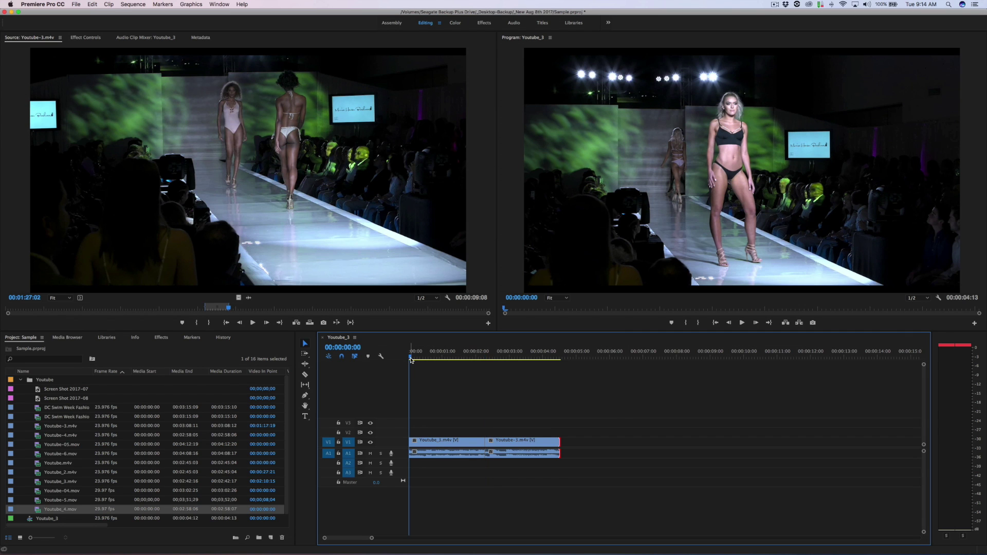
click(132, 235)
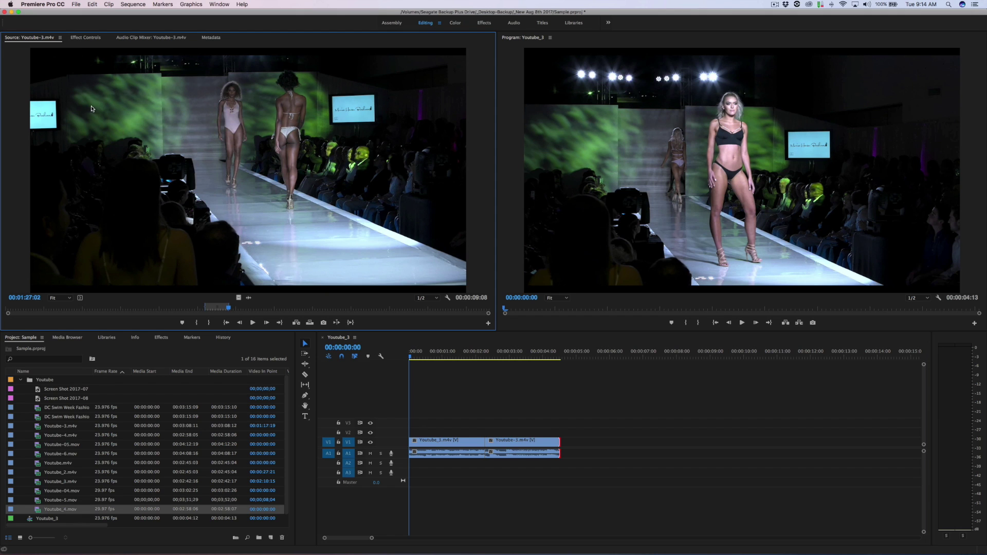
click(60, 38)
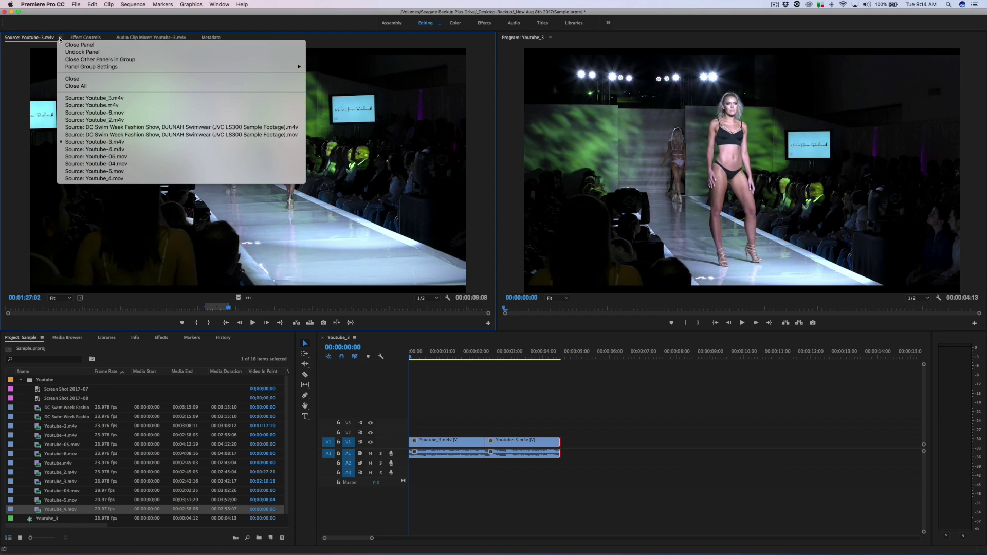
- Choose Youtube-6.mov as the source, set an In point at 00:01:35:11 and an Out 8 seconds later
click(108, 113)
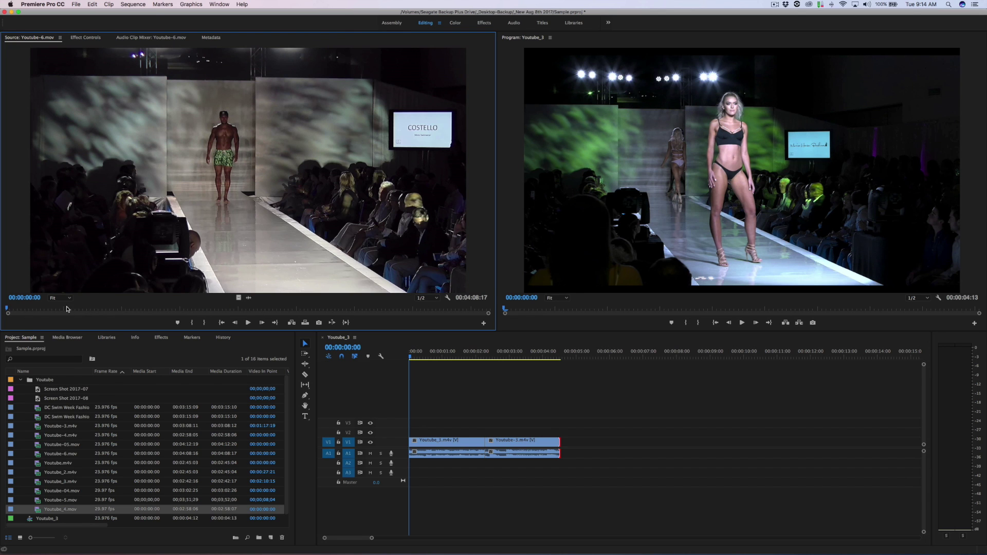
drag(8, 310, 203, 286)
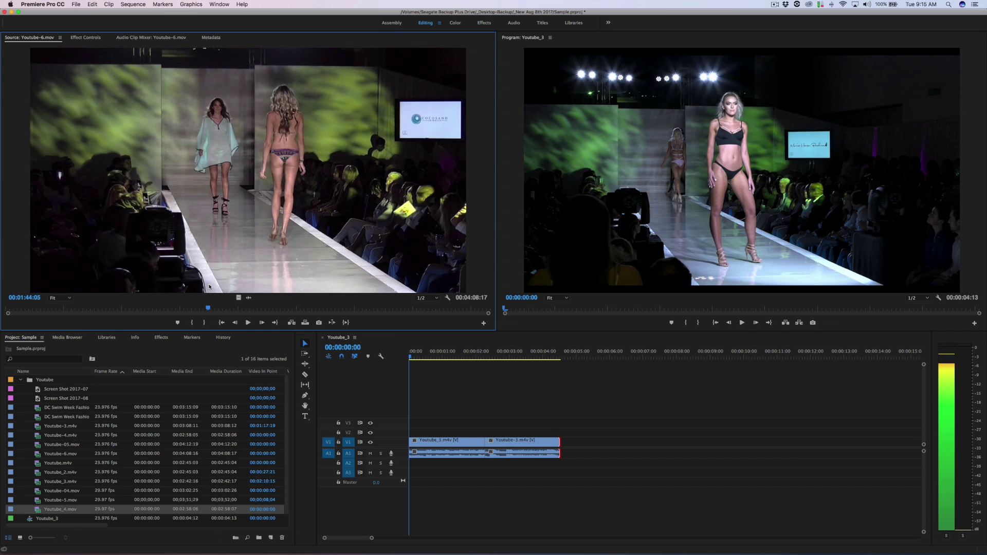
drag(212, 286, 196, 280)
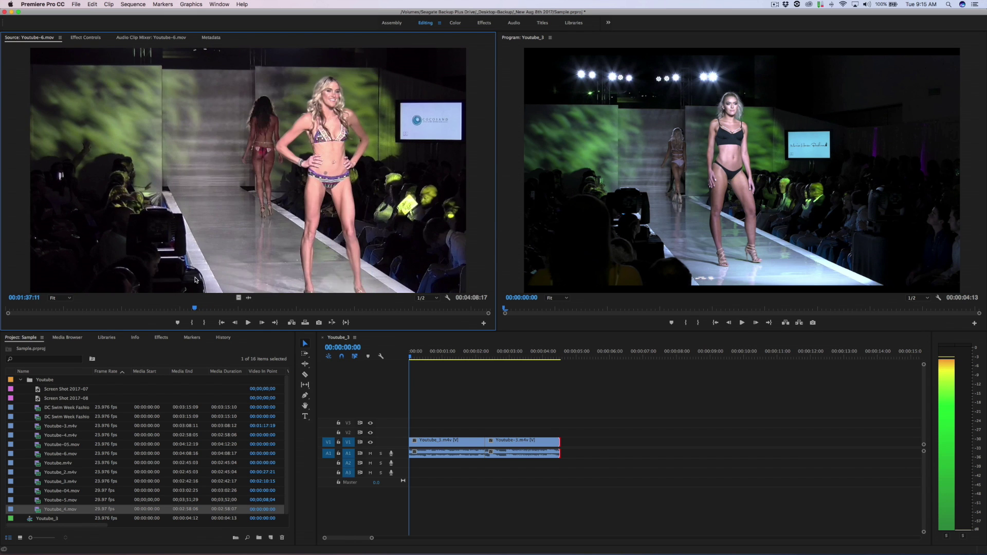
drag(193, 281, 191, 281)
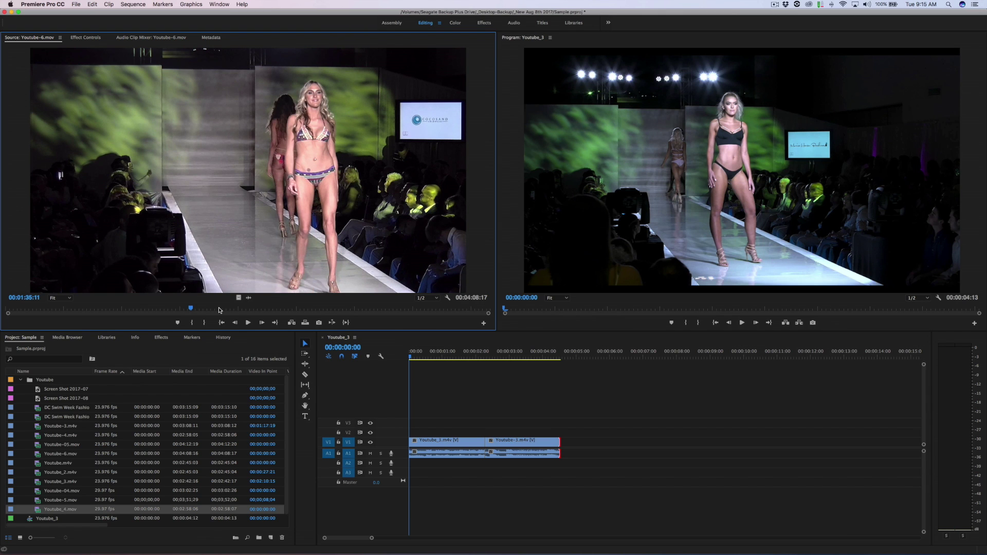
key(i)
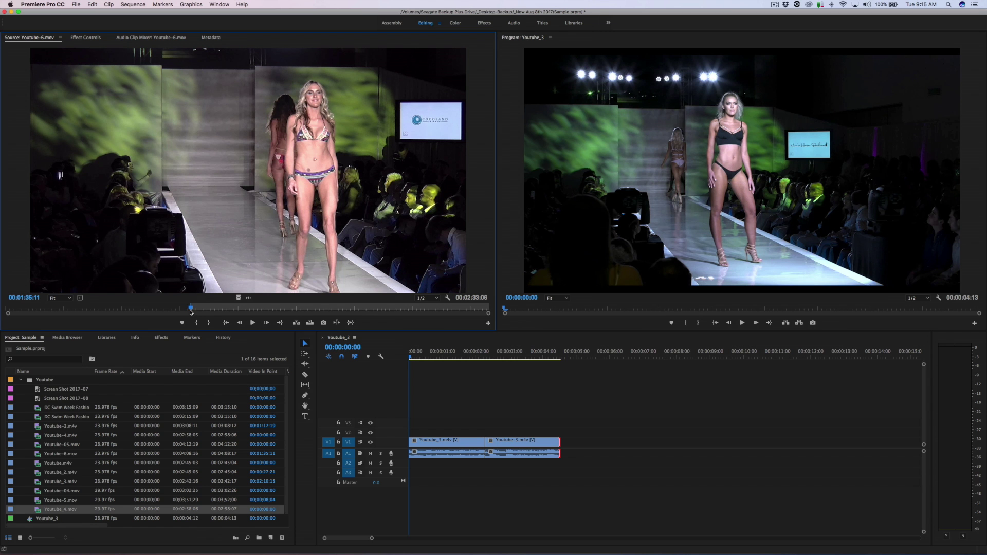
drag(190, 312, 207, 311)
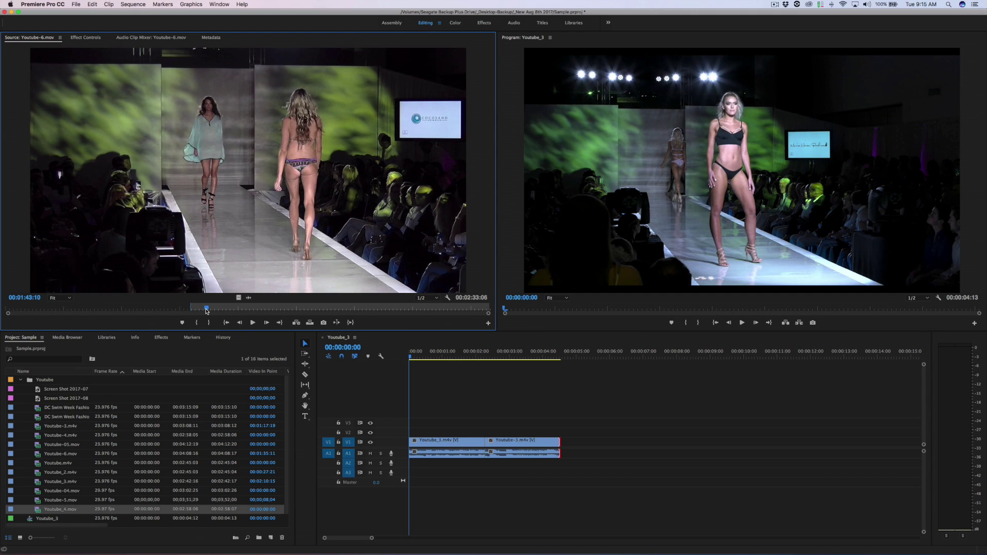
key(o)
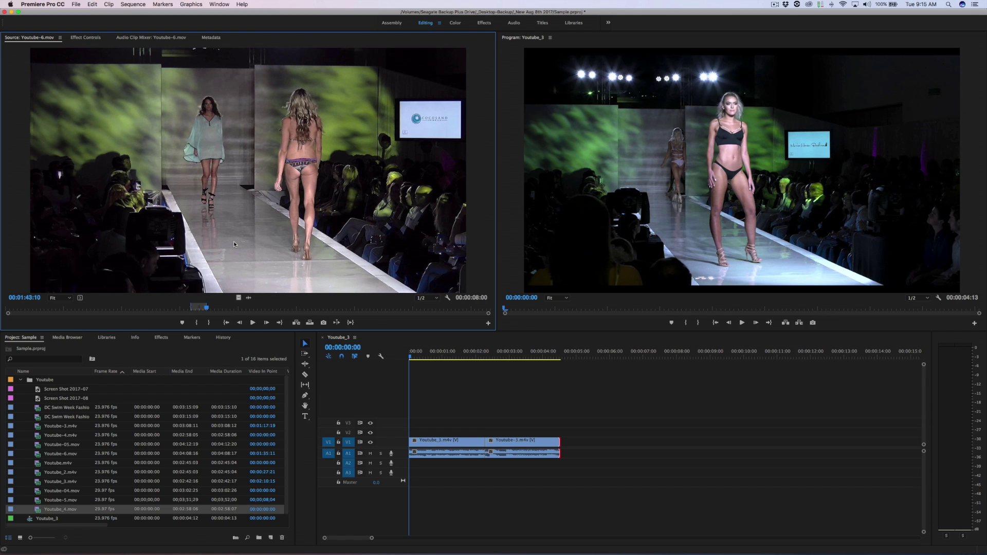
- Undo inserting Youtube-6.mov at the sequence start and insert it after the last clip instead
key(comma)
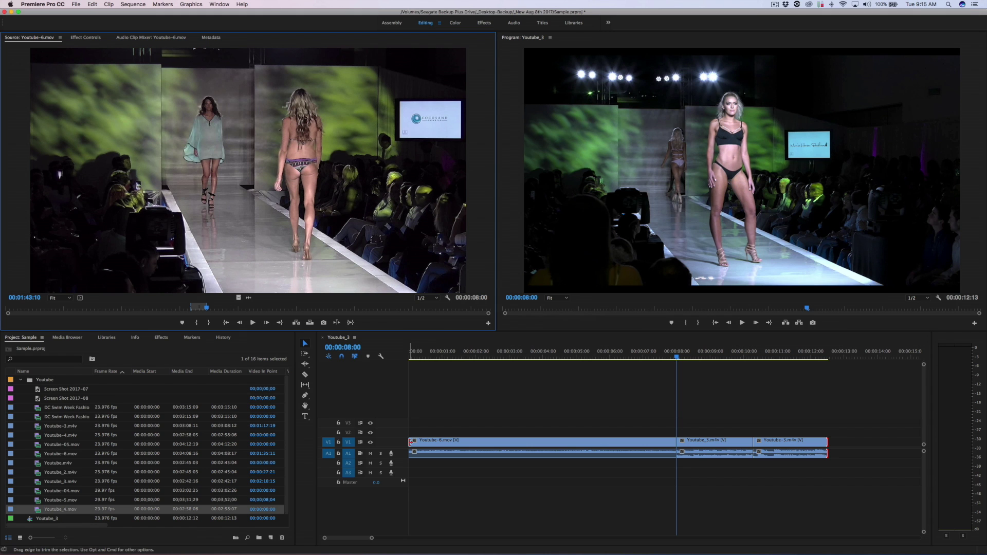
key(super+z)
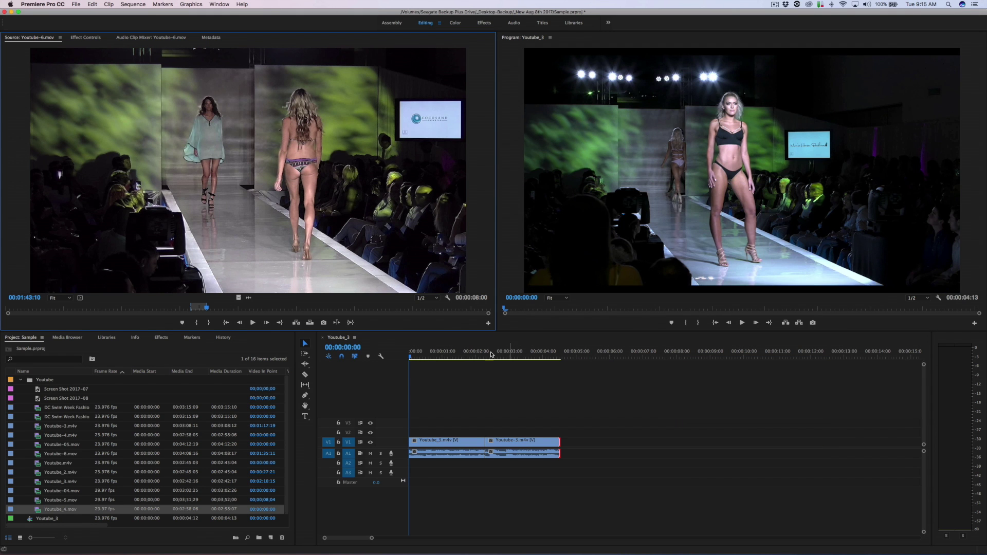
drag(411, 357, 561, 358)
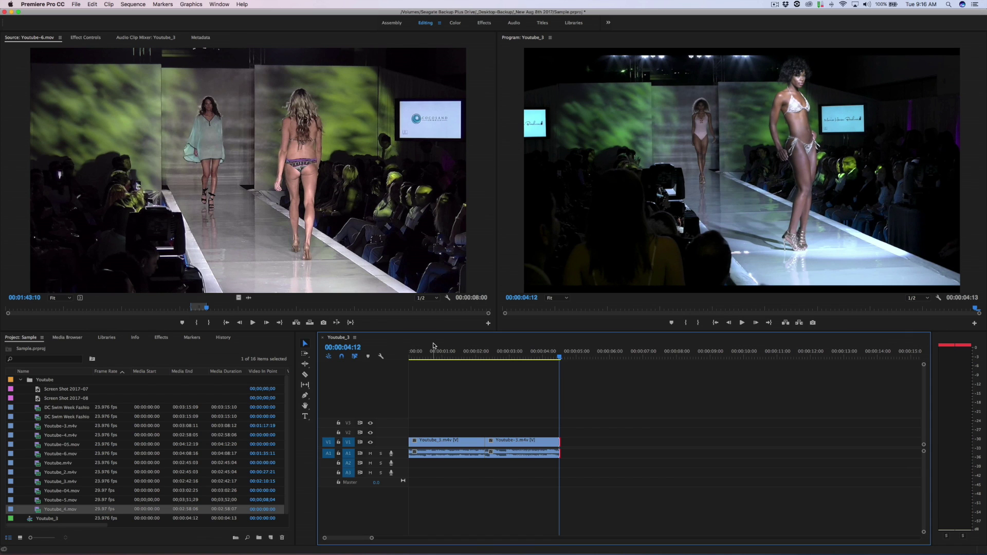
key(Right)
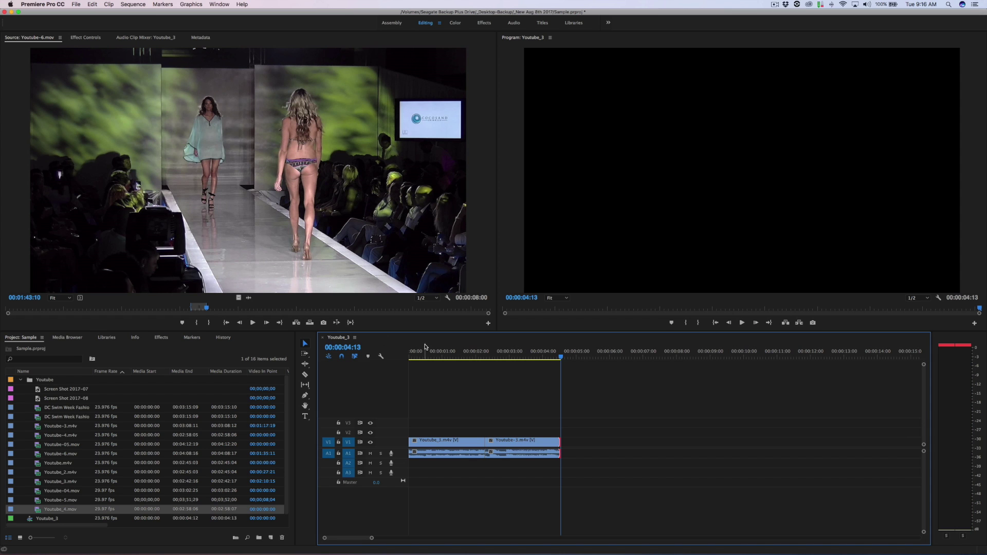
key(.)
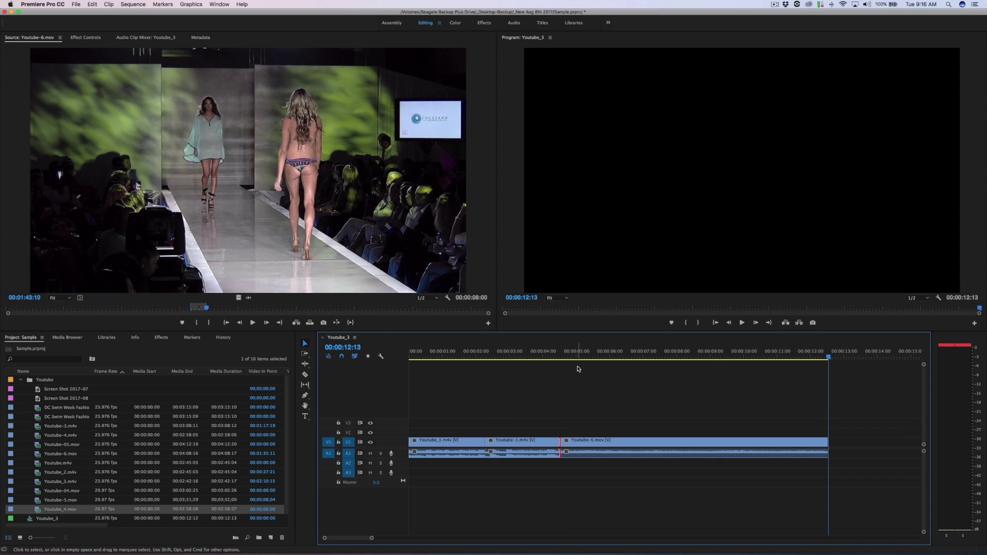
click(609, 356)
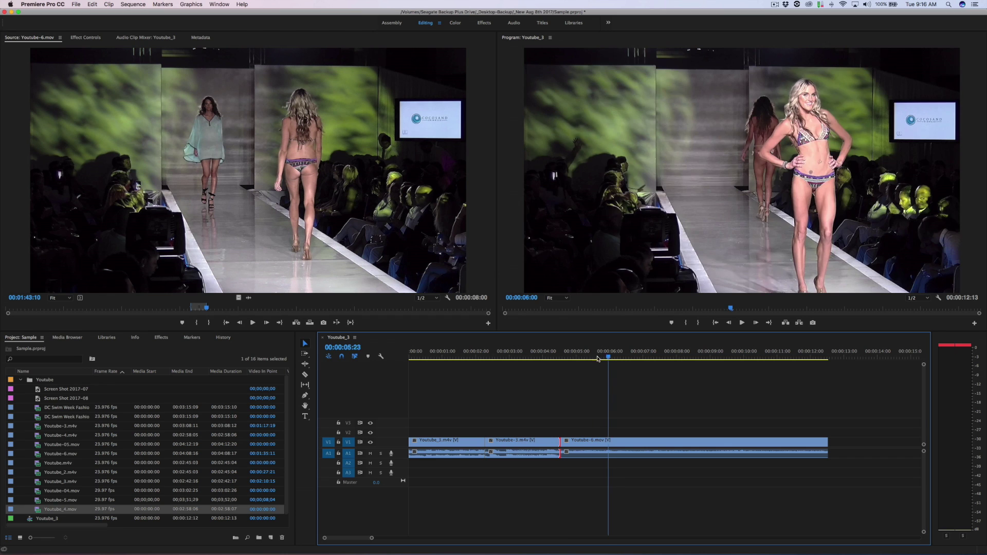
drag(598, 359, 540, 362)
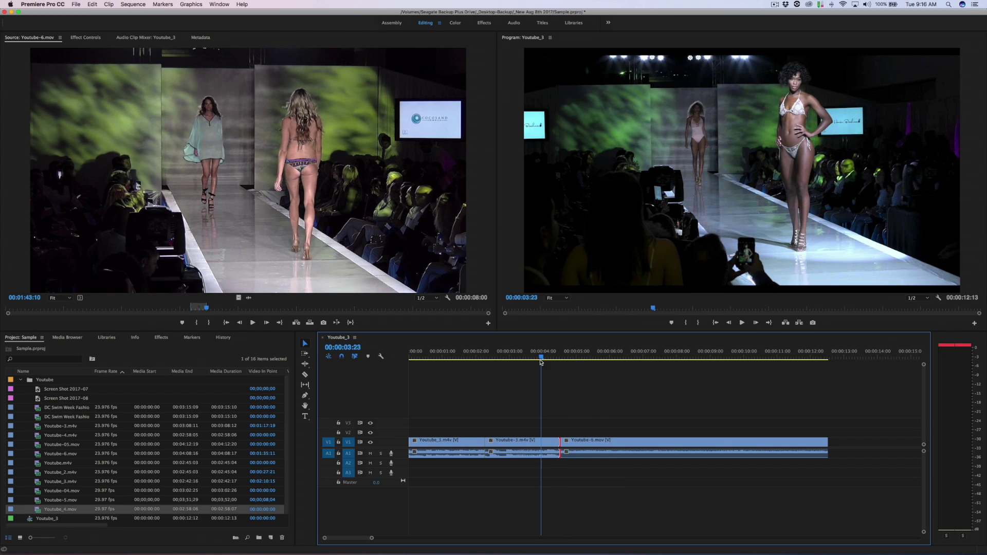
click(615, 445)
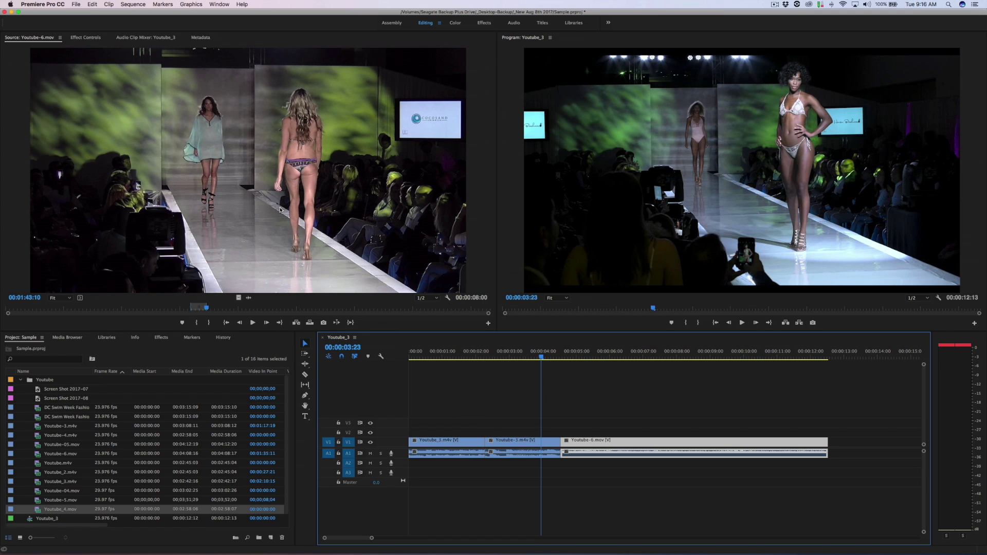
click(471, 198)
drag(472, 198, 327, 153)
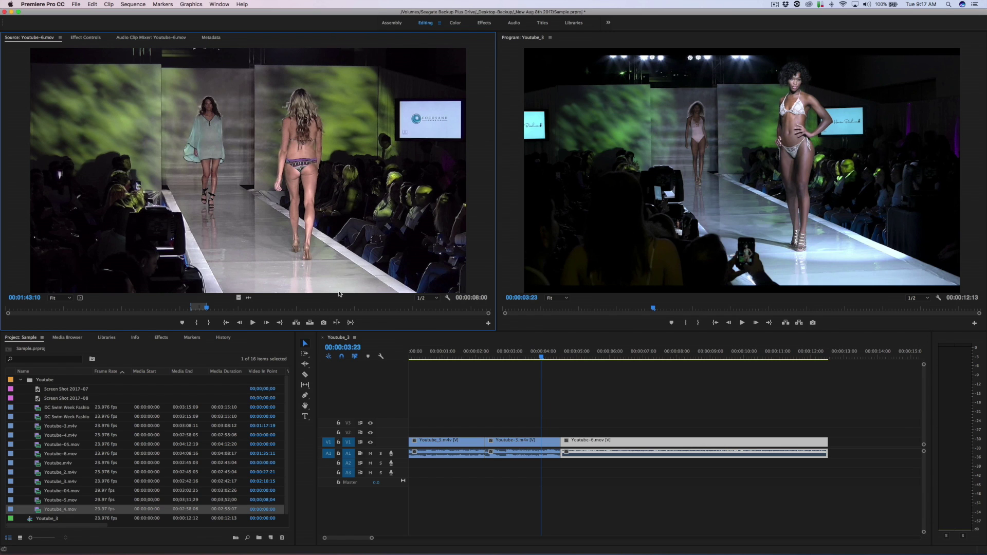
key(shift+3)
key(Home)
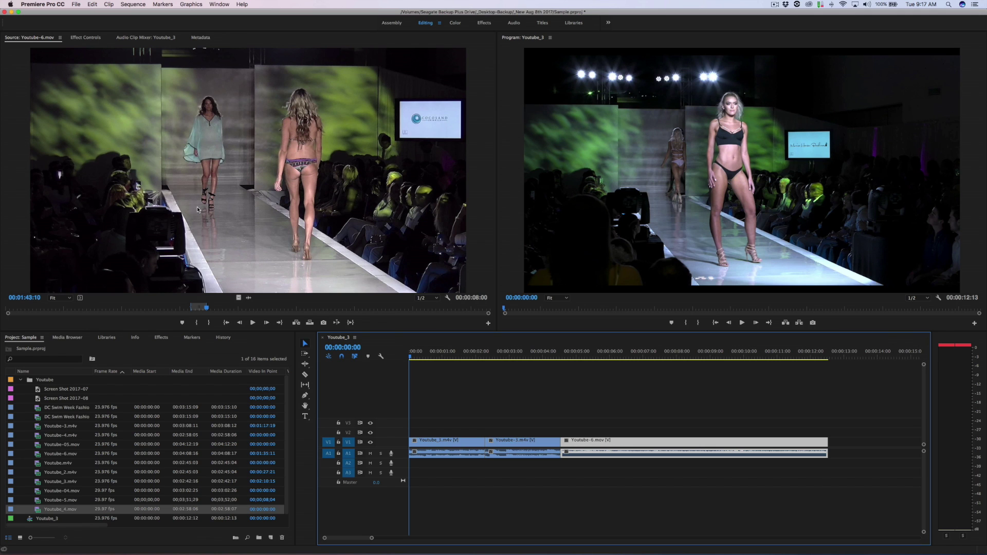
- Activate the source monitor and switch its loaded clip from Youtube-6.mov to Youtube_4.mov
key(shift+2)
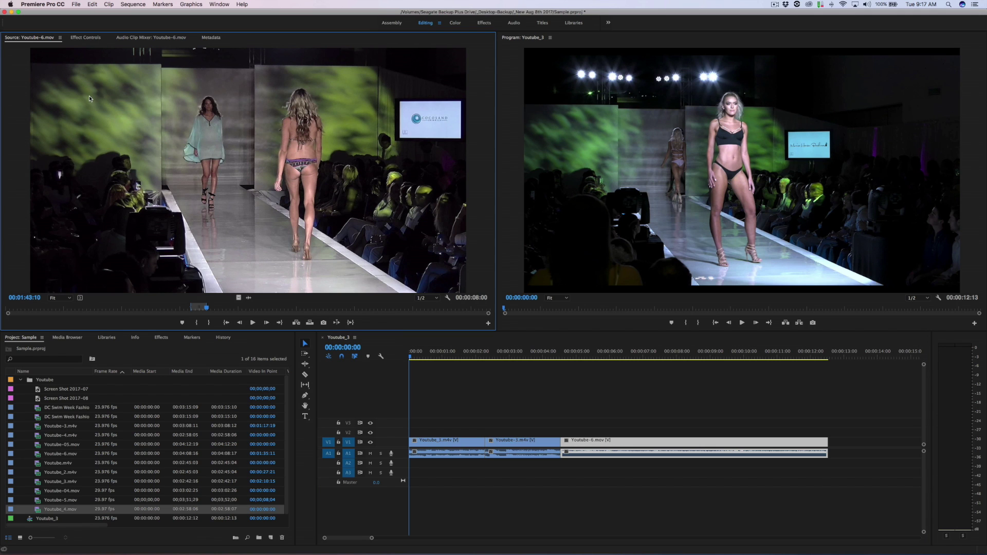
click(58, 40)
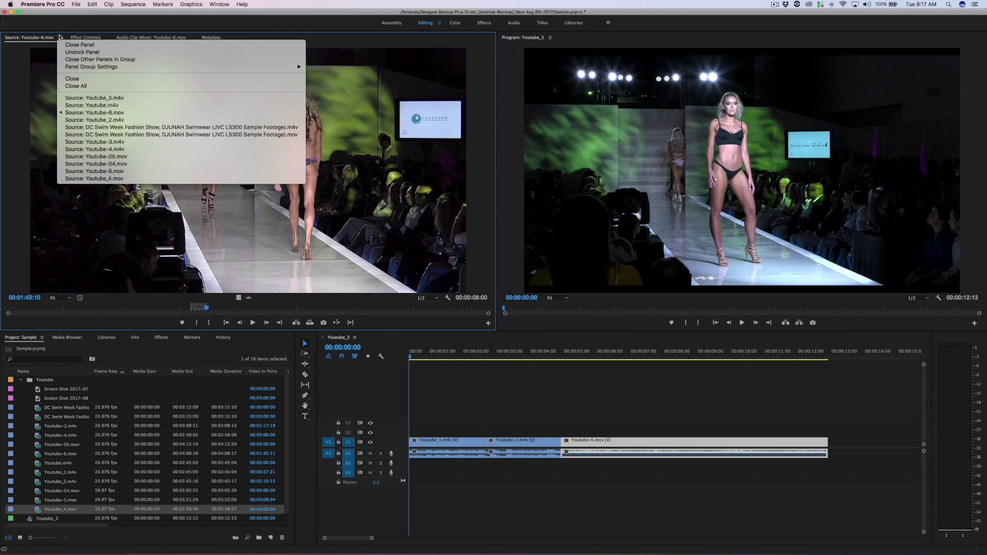
click(60, 39)
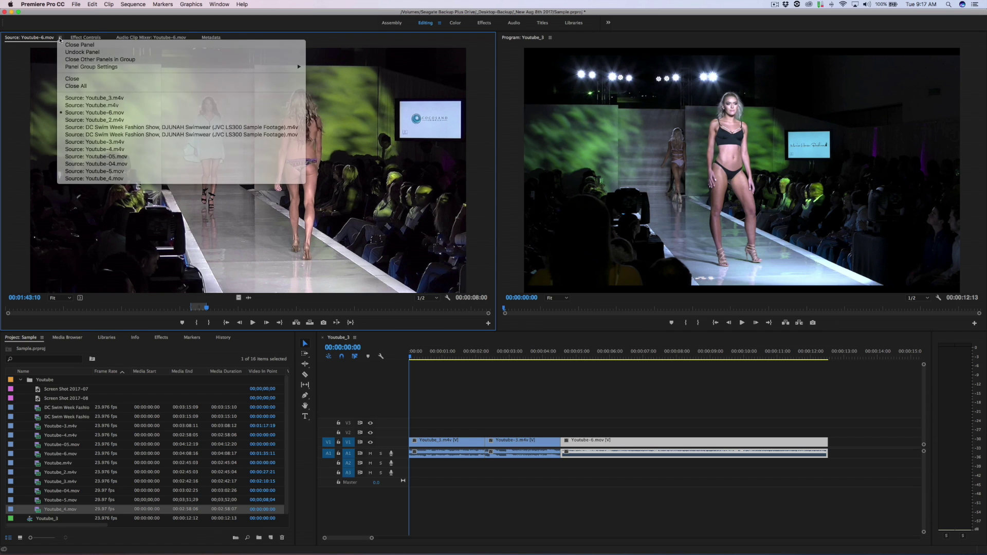
click(60, 40)
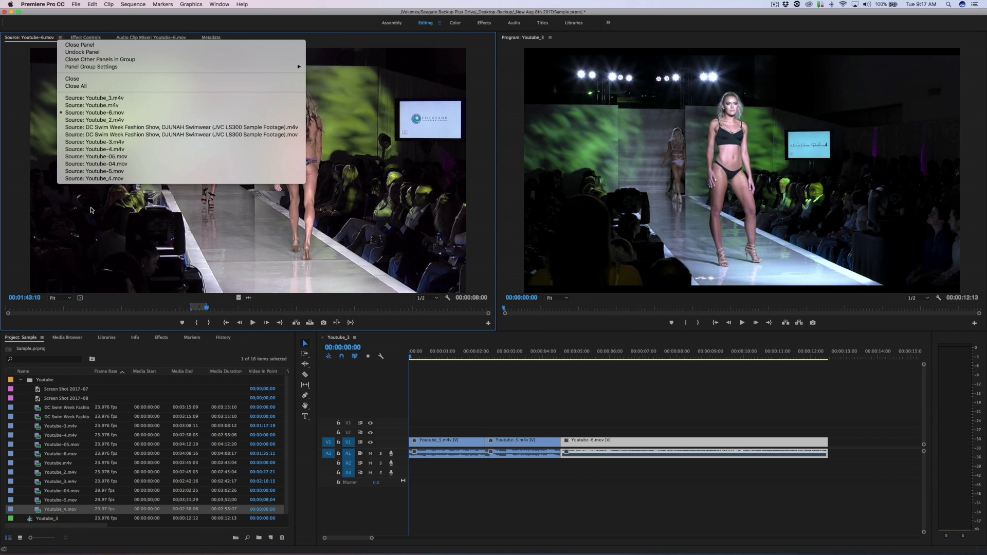
click(91, 210)
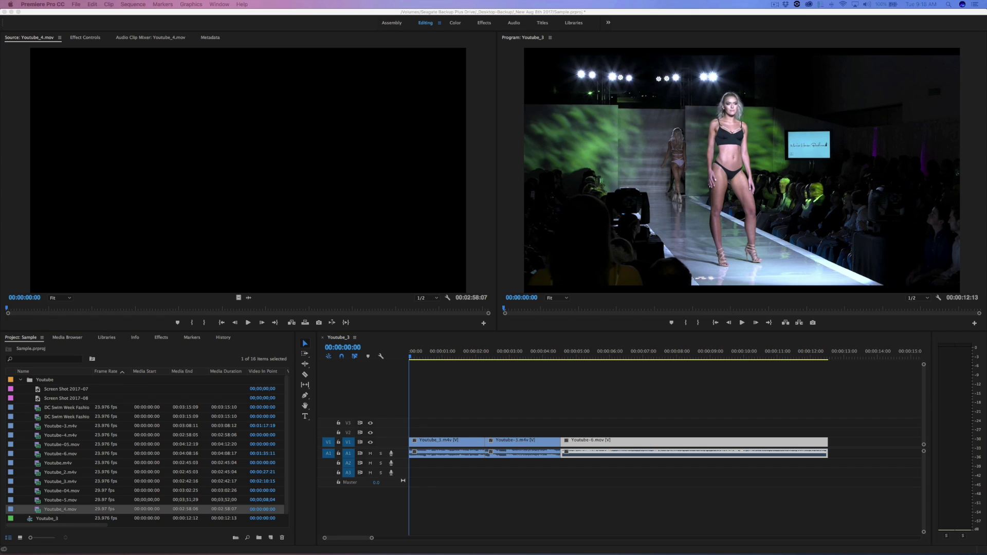
click(47, 5)
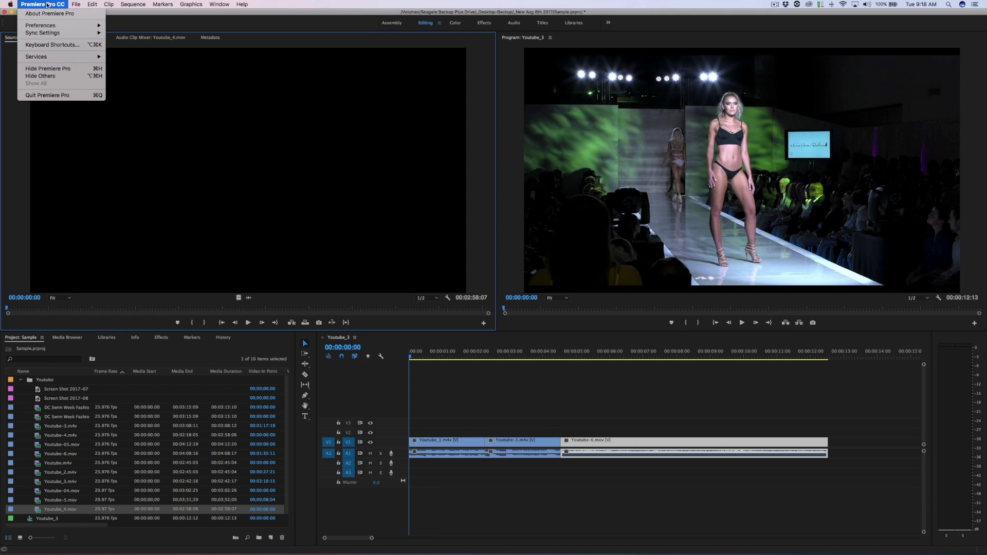
- Open Keyboard Shortcuts, enlarge the dialog, and filter commands to the Source Monitor Panel
click(49, 45)
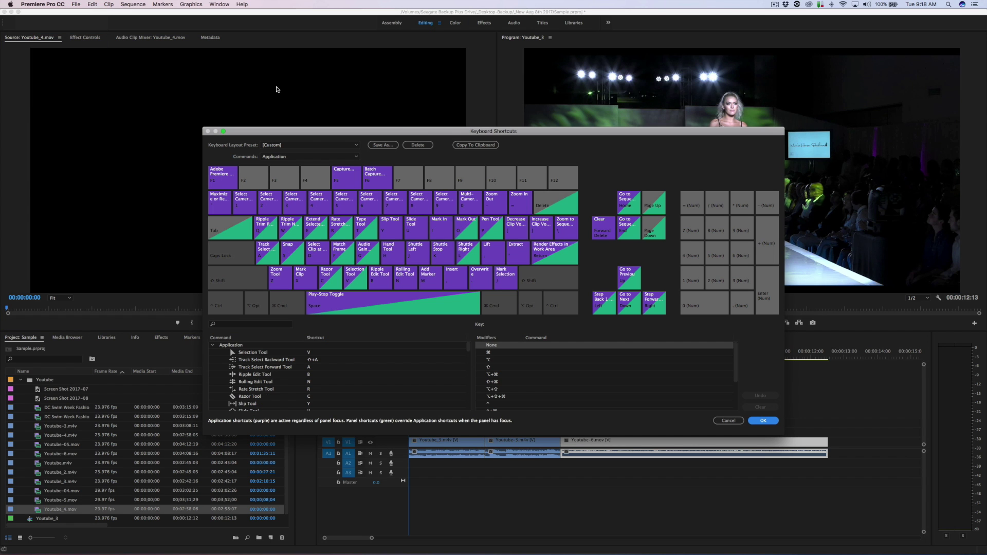
drag(427, 133, 568, 19)
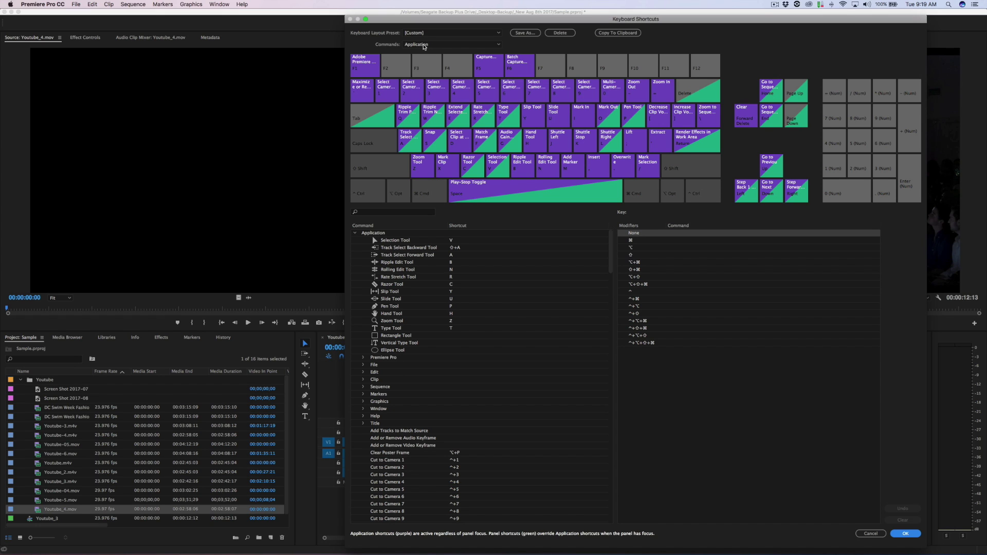
click(424, 45)
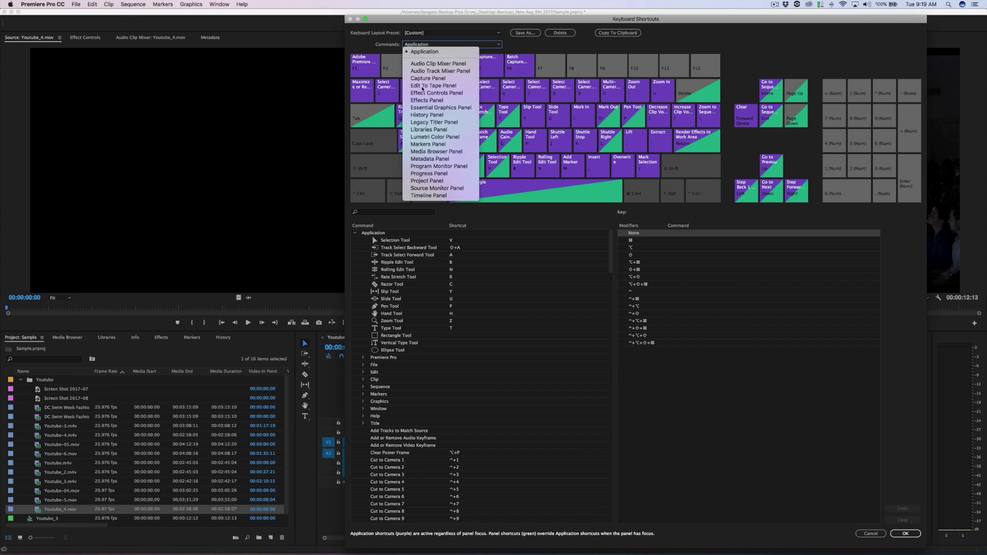
click(424, 190)
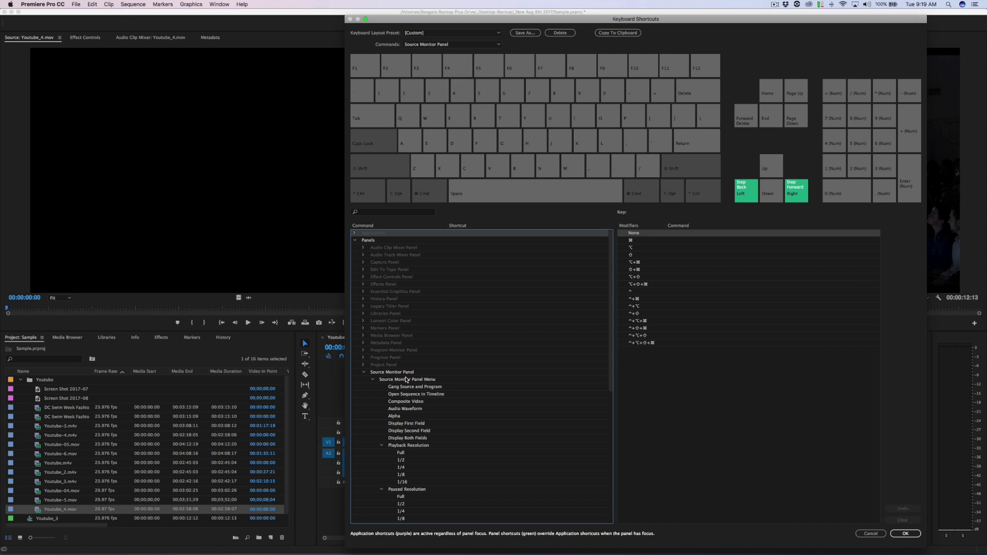
- Select the Source Clip: Close command and display its Shift-layer shortcuts on the keyboard map
scroll(395, 473, down, 10)
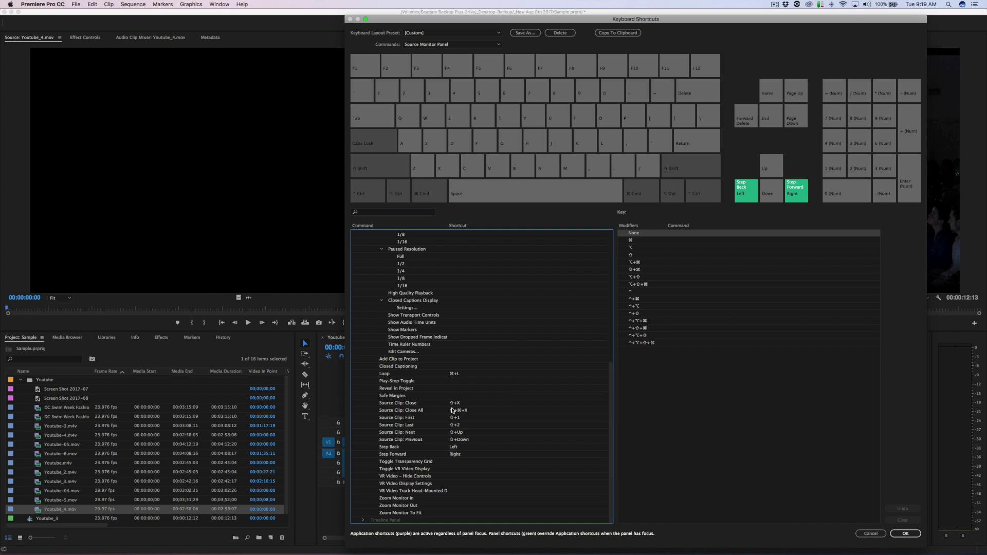
click(407, 405)
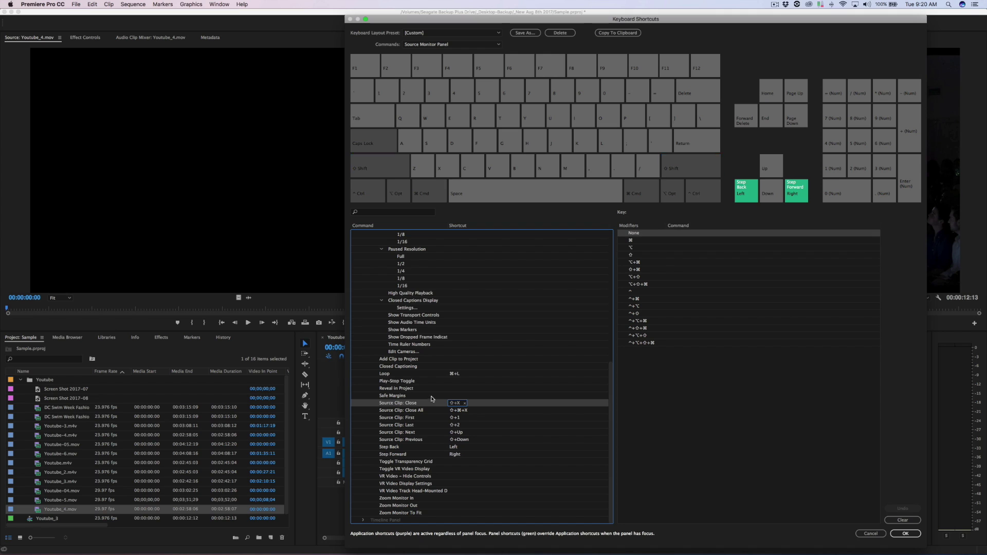
key(shift)
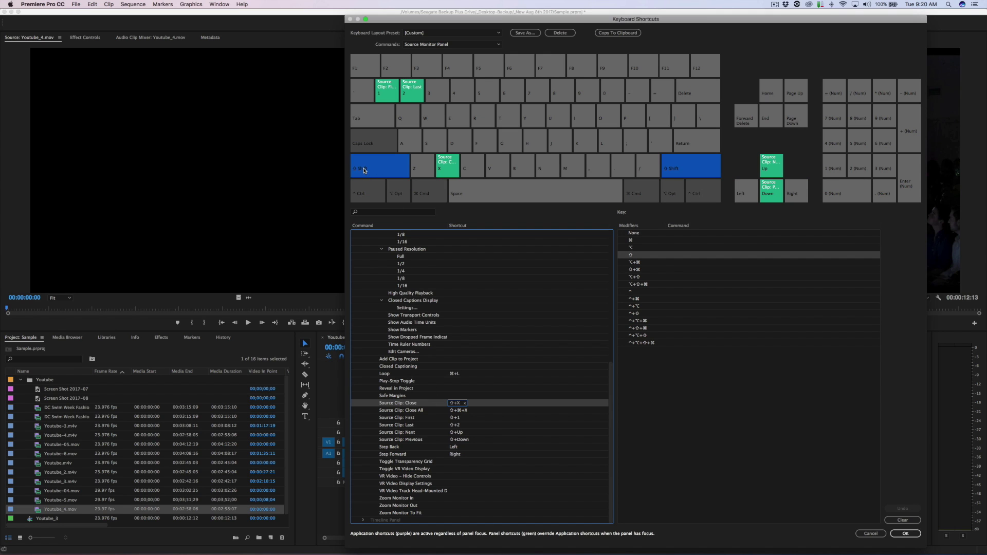